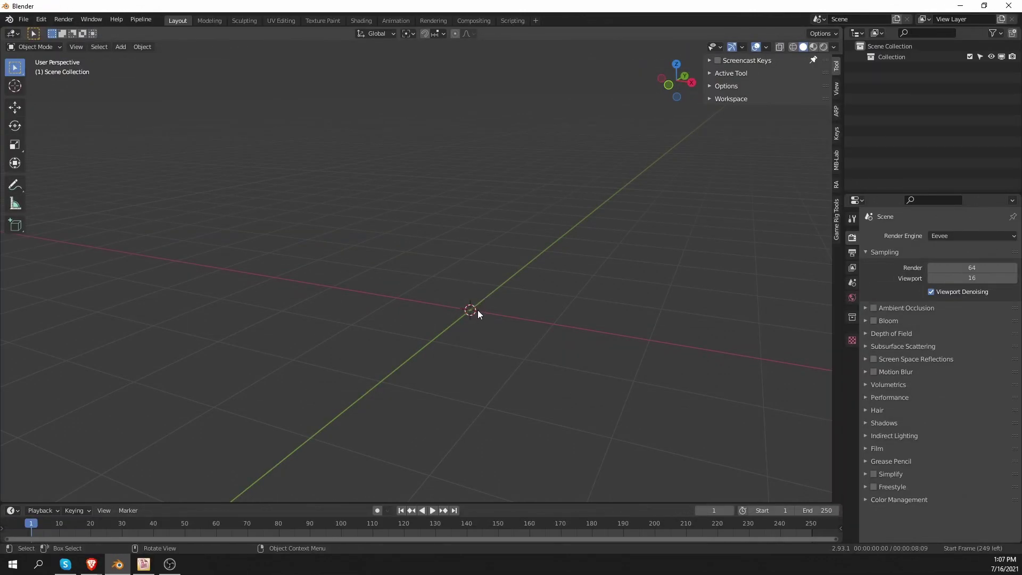
Filter Preferences > Add-ons for 'rigify', expand Rigify 0.6.3's details and enlarge the window
click(41, 19)
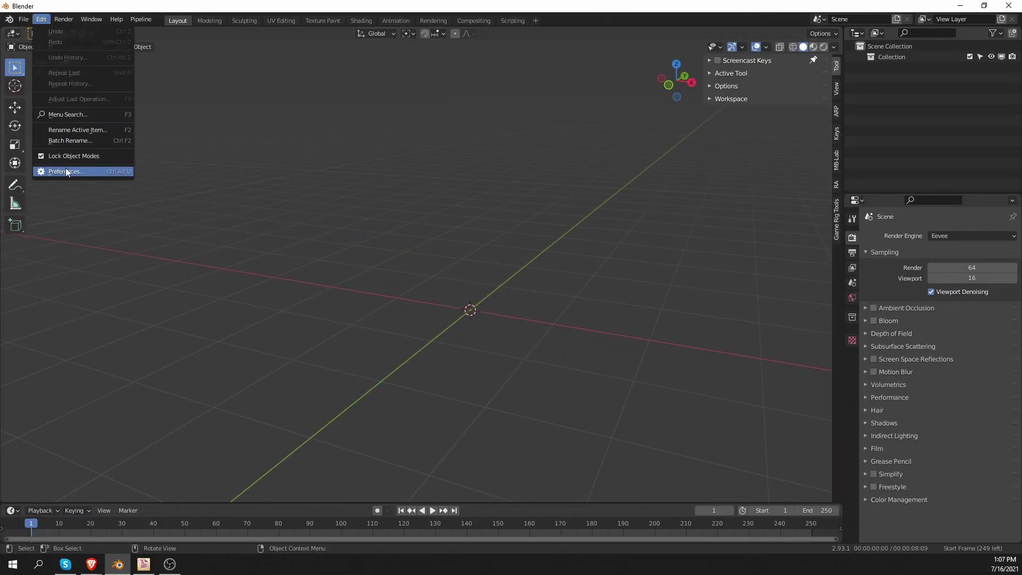
click(65, 167)
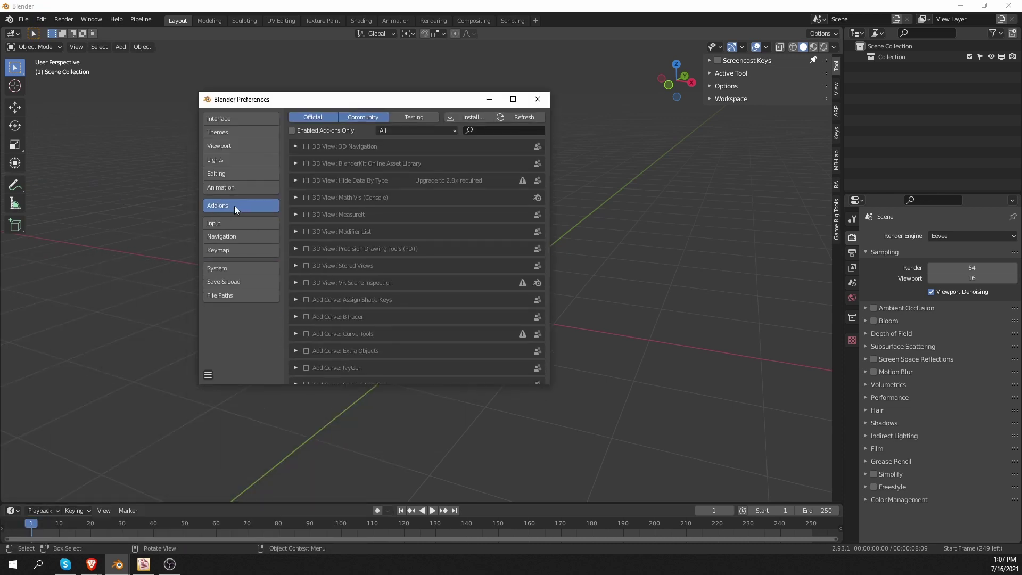
click(495, 128)
text(rigify)
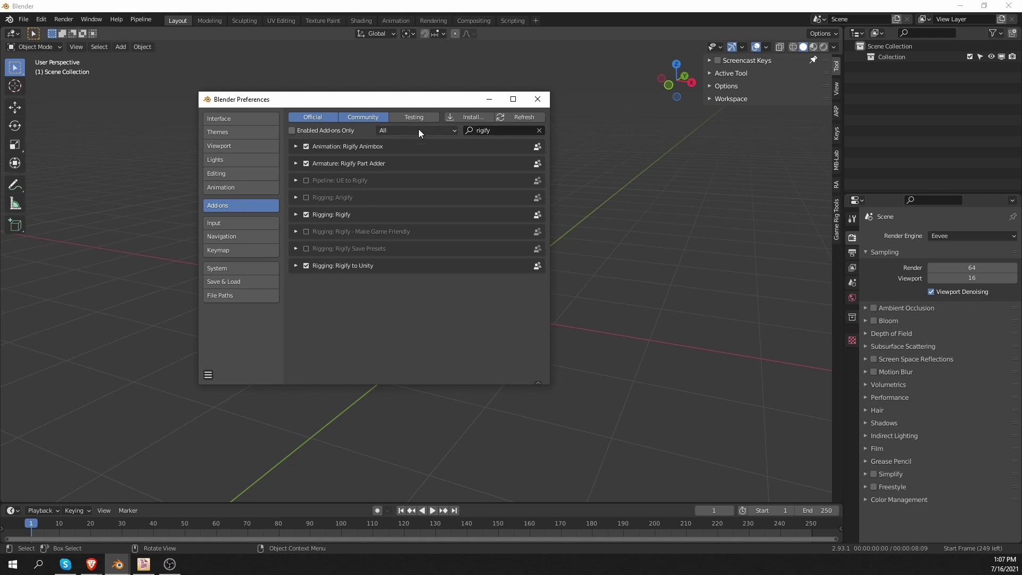
click(296, 214)
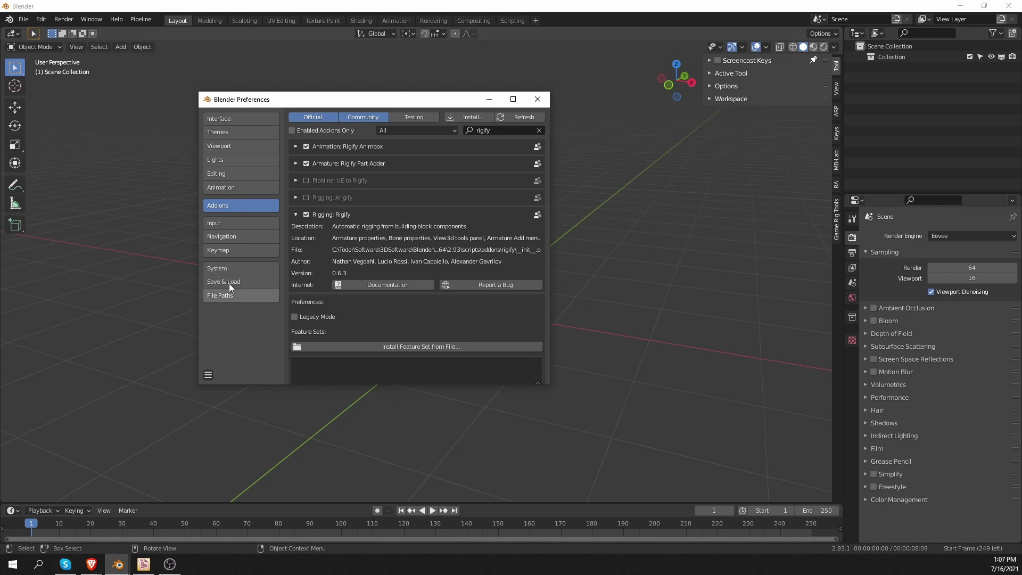
drag(552, 386, 662, 458)
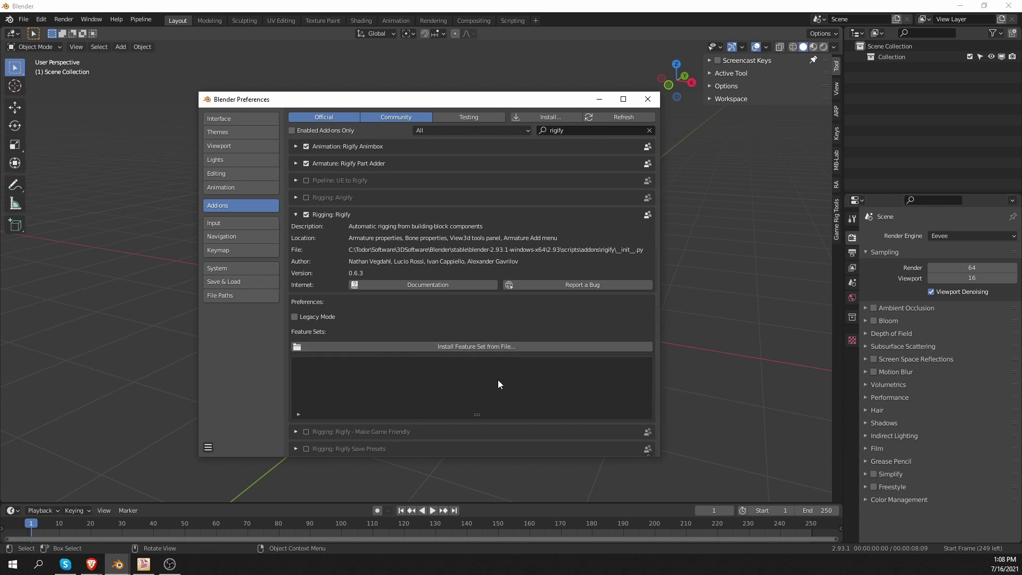
Check the Install Feature Set from File browser, then cancel it without installing anything
click(476, 346)
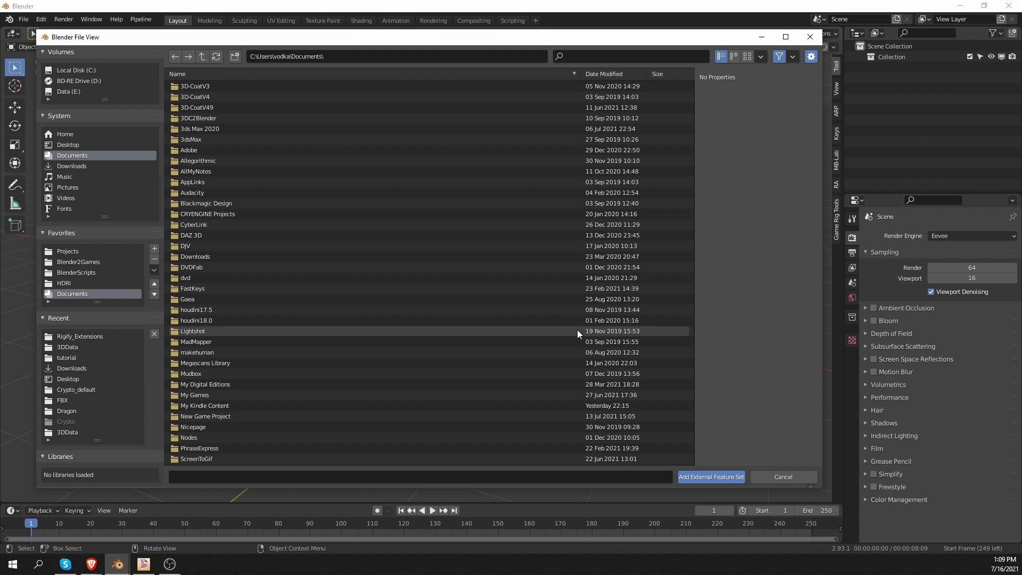
click(769, 477)
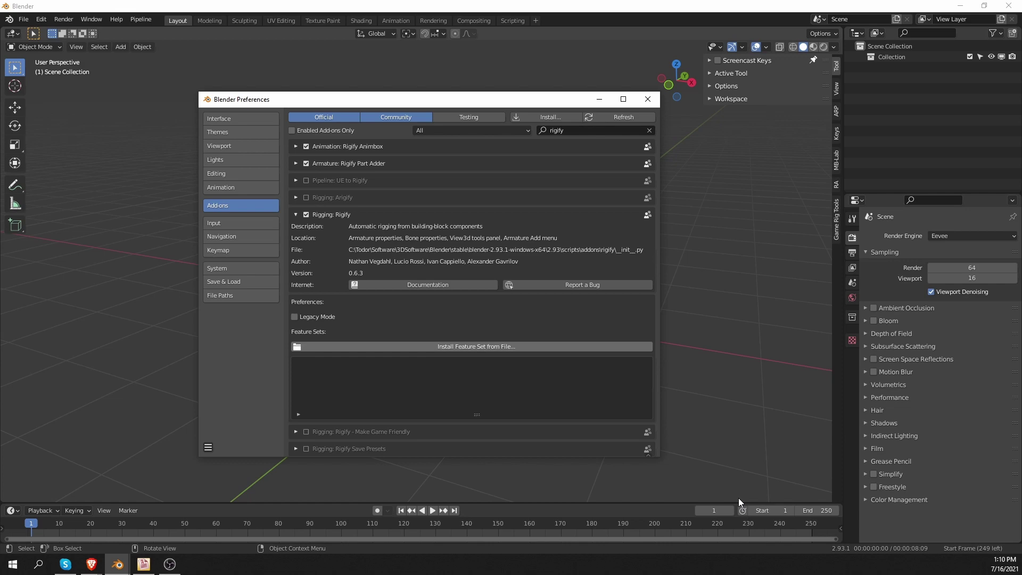
click(91, 563)
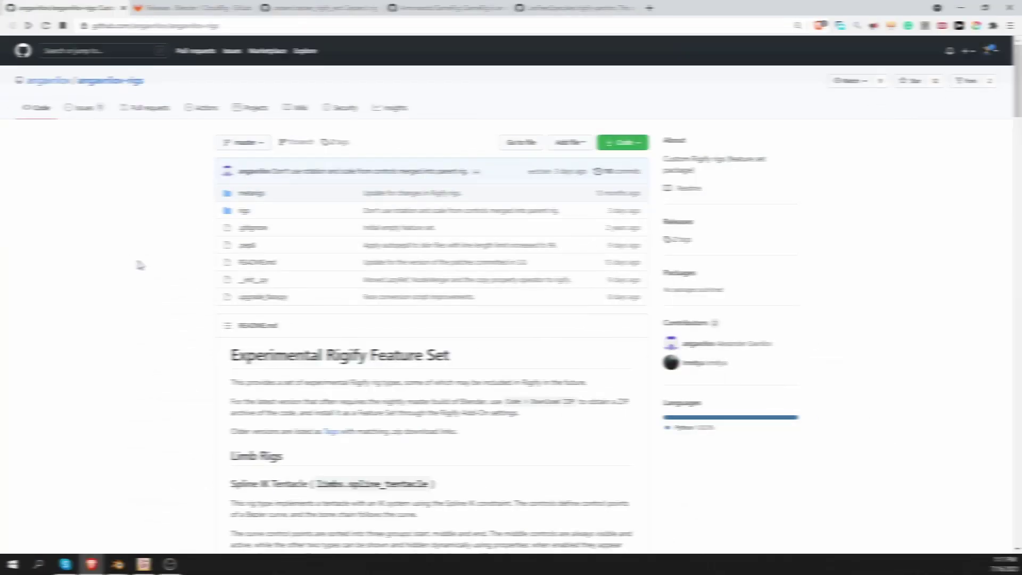
click(162, 7)
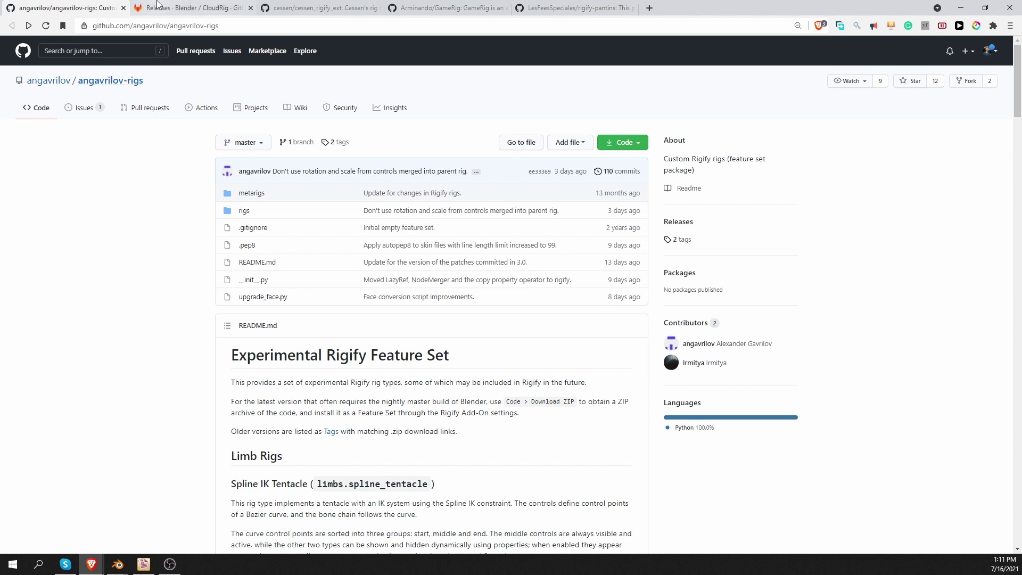
click(306, 6)
click(575, 7)
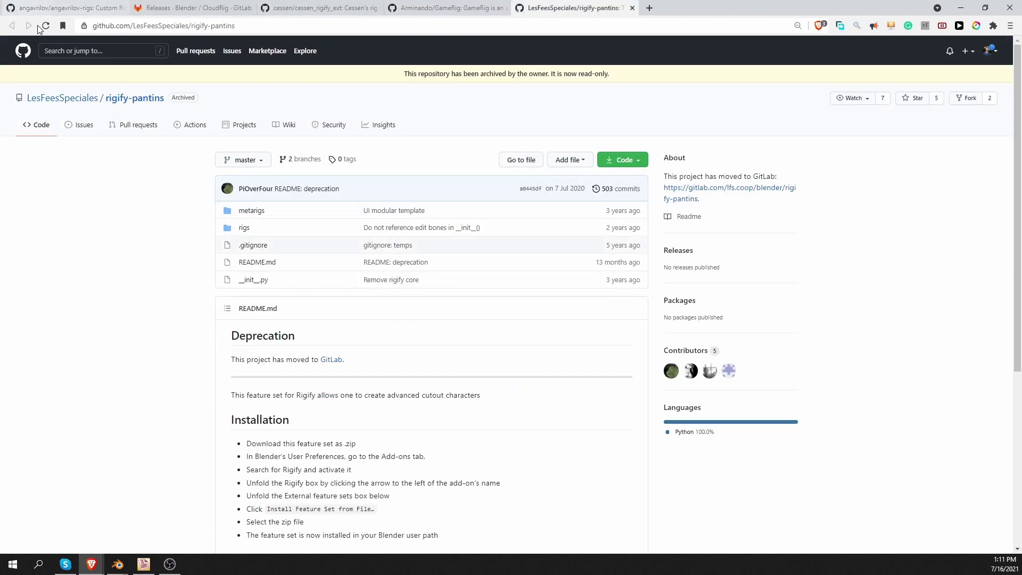
click(47, 7)
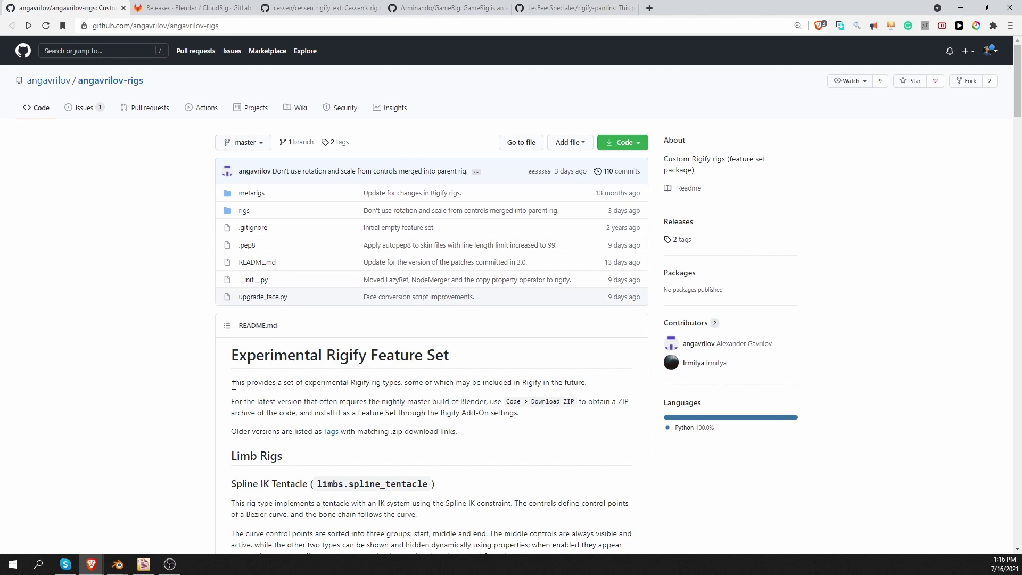
drag(232, 381, 471, 432)
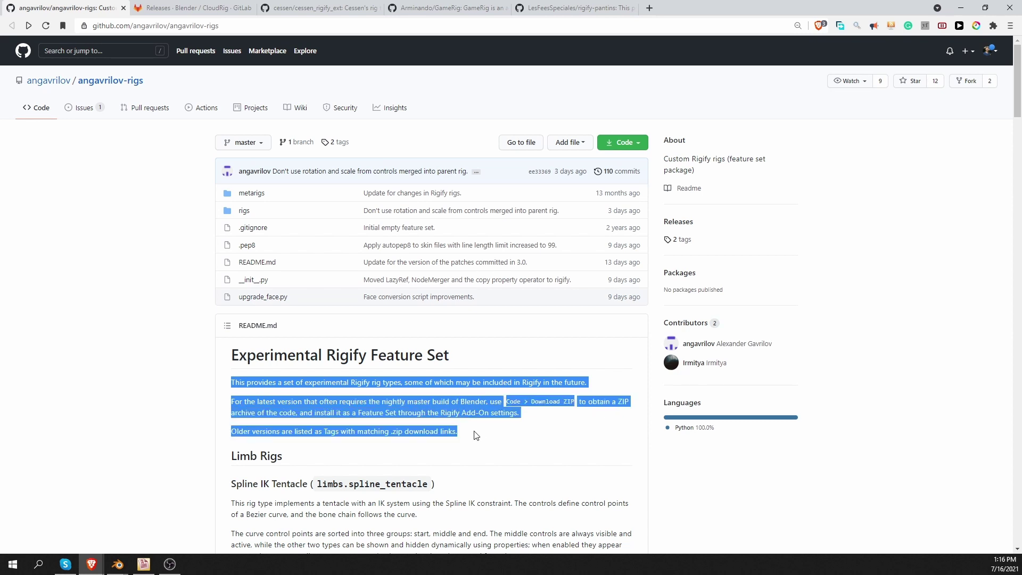
click(393, 392)
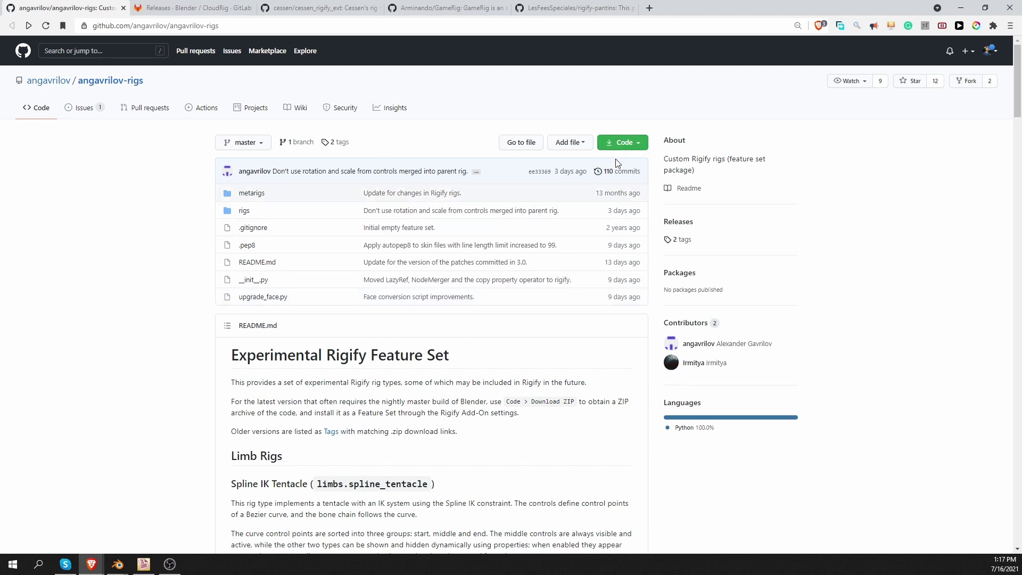
Download the blender-2.91 tag's source code zip from the angavrilov-rigs GitHub repository
click(641, 147)
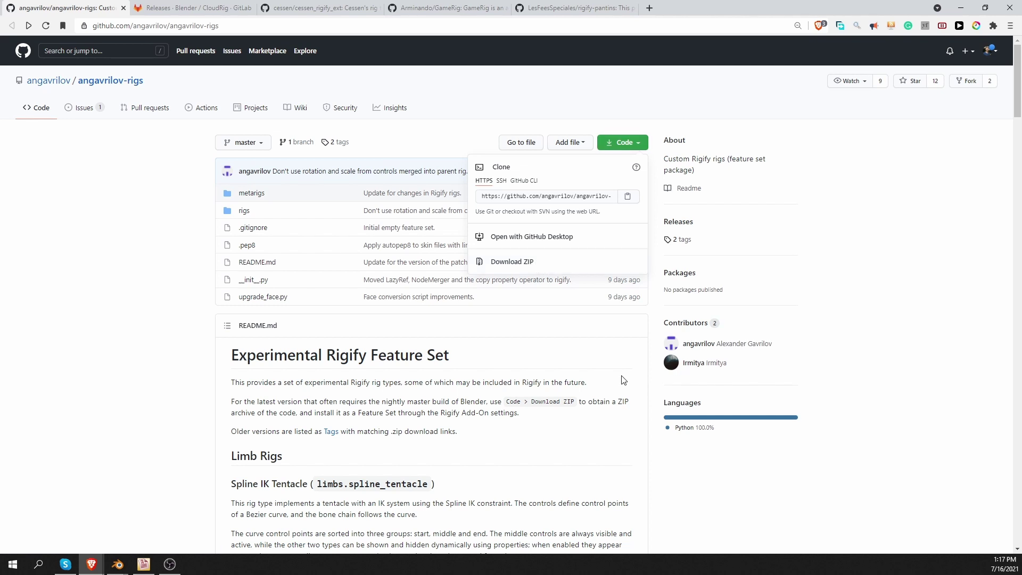
click(500, 426)
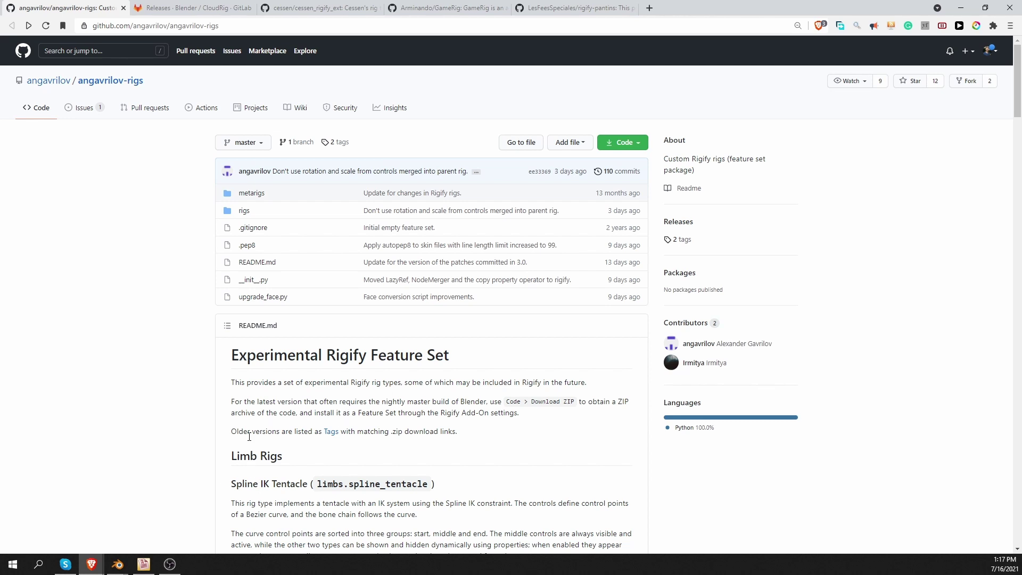
click(331, 432)
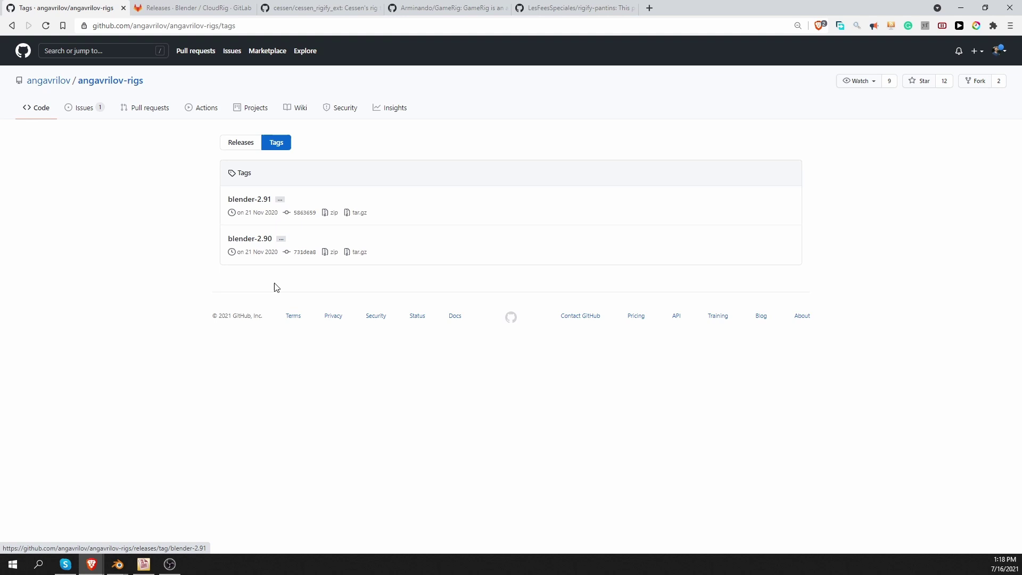
click(262, 201)
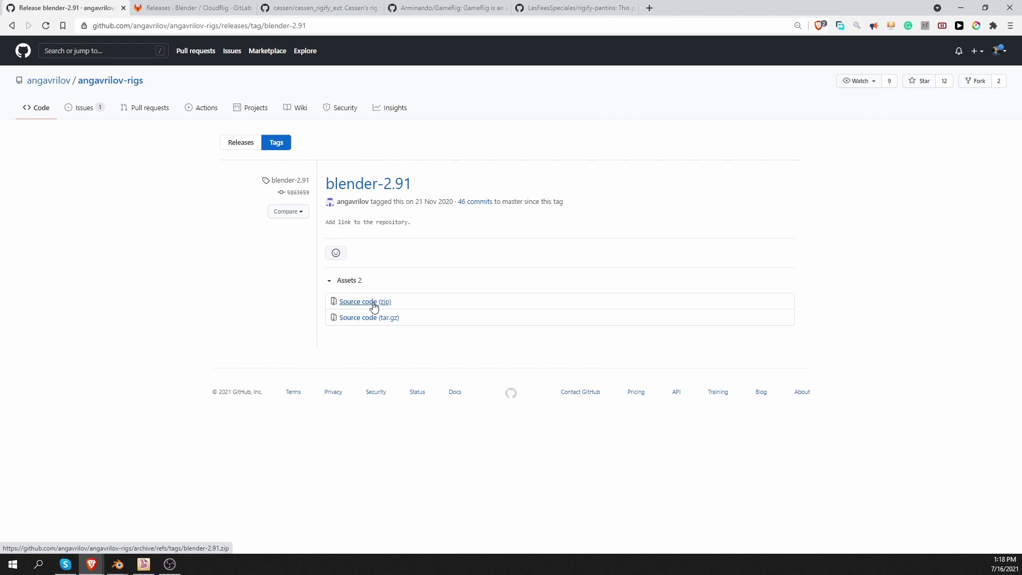
click(374, 307)
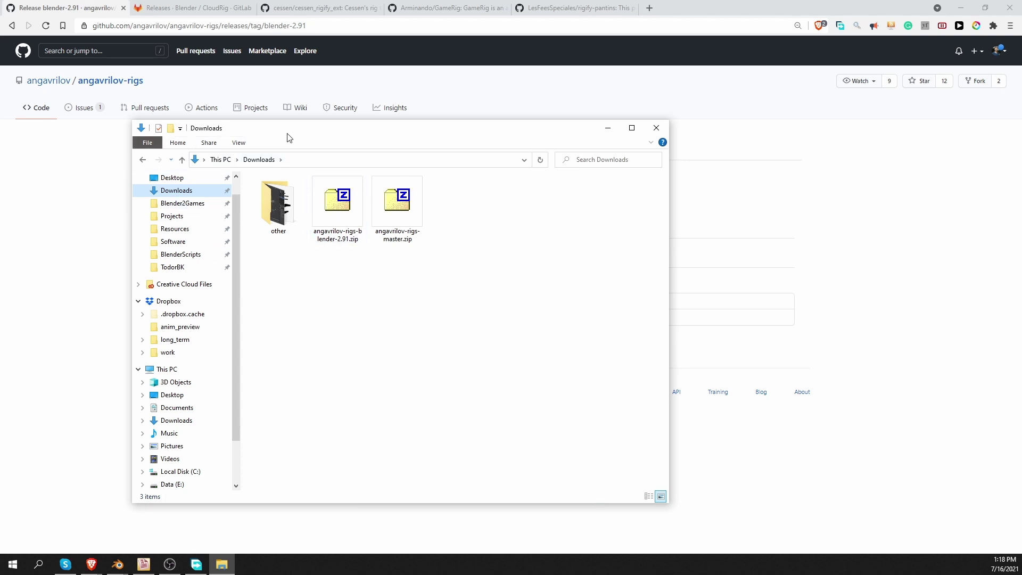
click(608, 127)
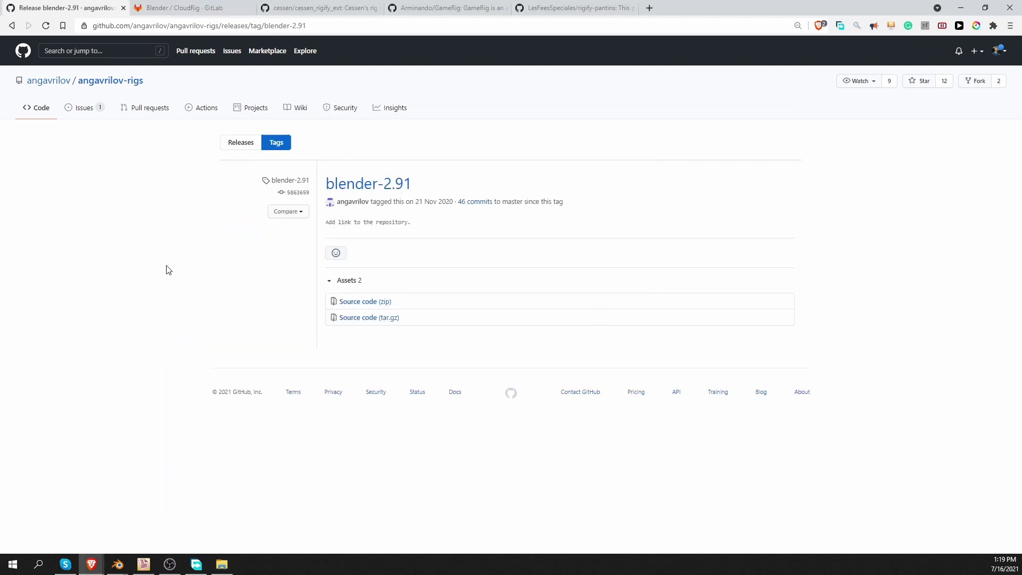
click(175, 7)
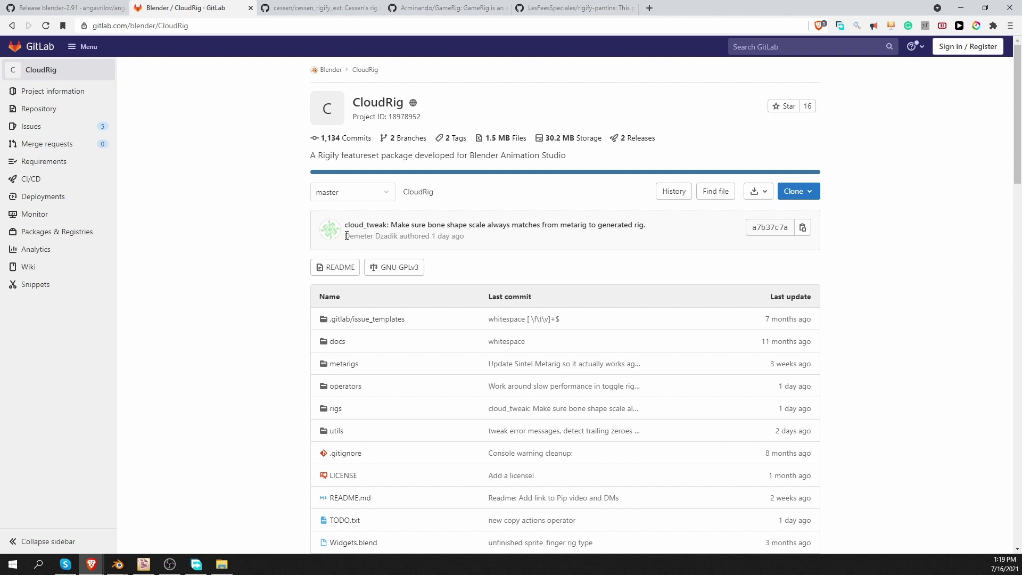
Download the CloudRig 2.92_2.93 release's source code zip from GitLab Releases
drag(347, 235, 402, 237)
click(271, 248)
scroll(292, 203, down, 14)
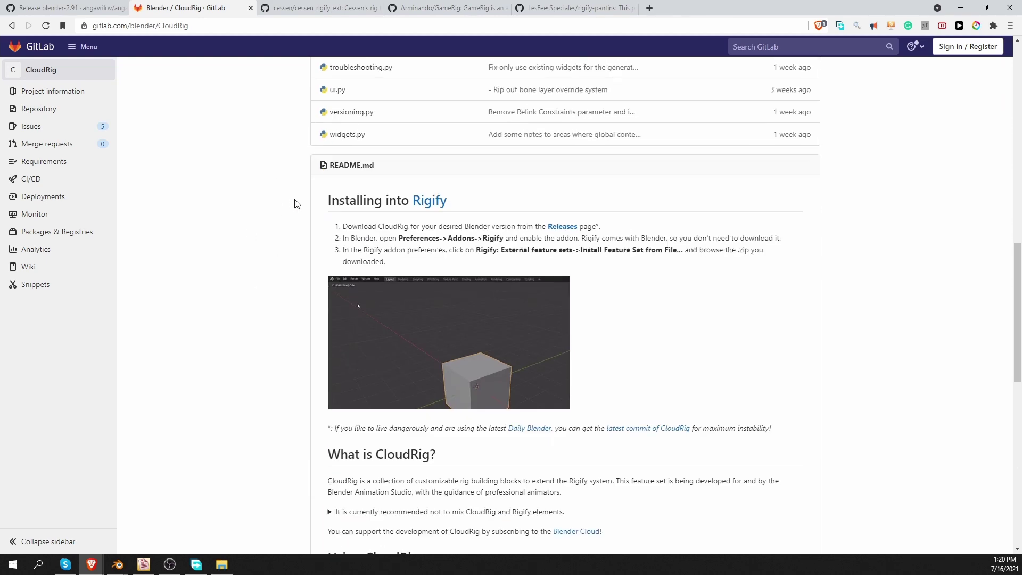
scroll(296, 204, down, 2)
scroll(322, 95, up, 2)
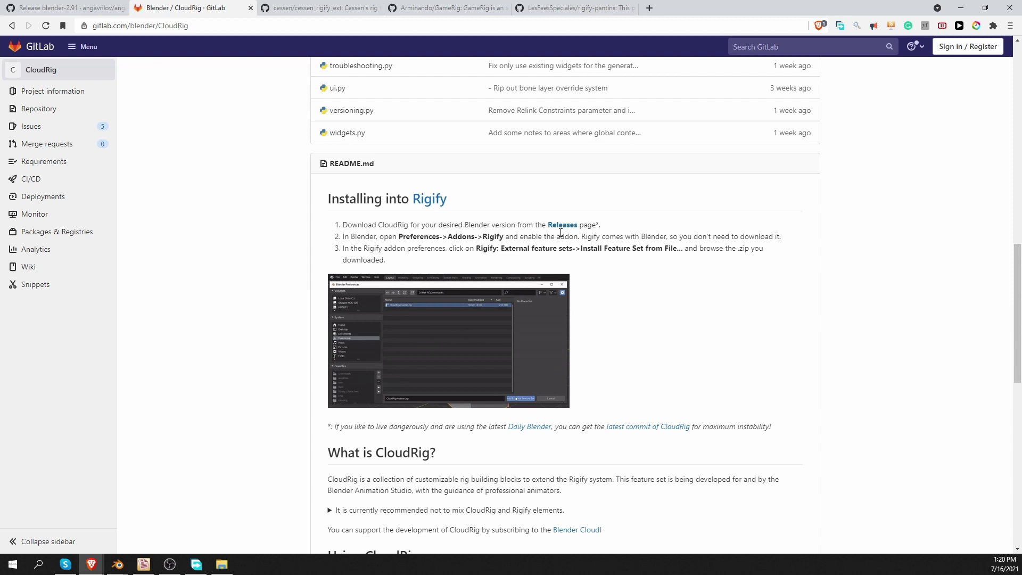
click(563, 227)
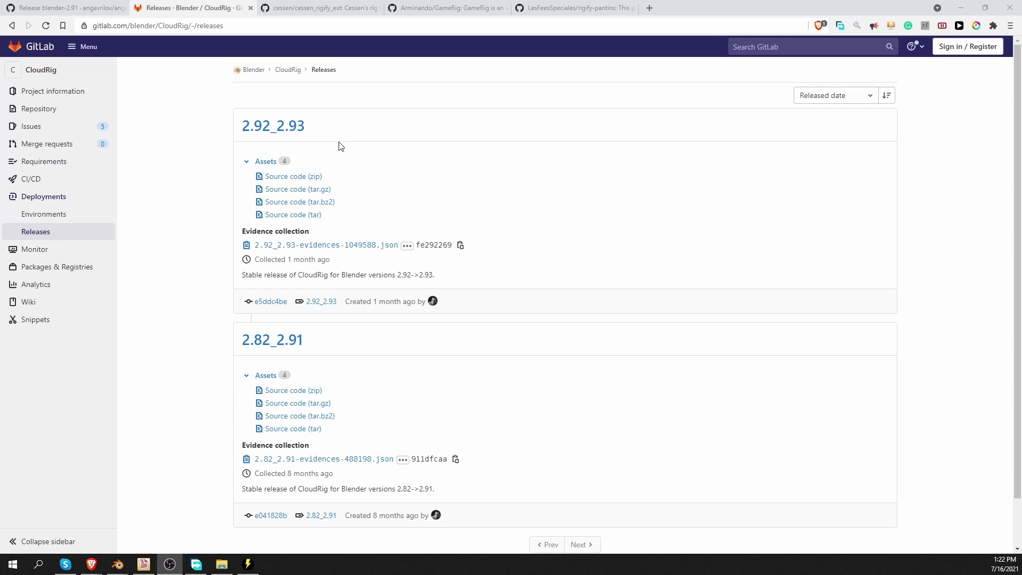
click(305, 178)
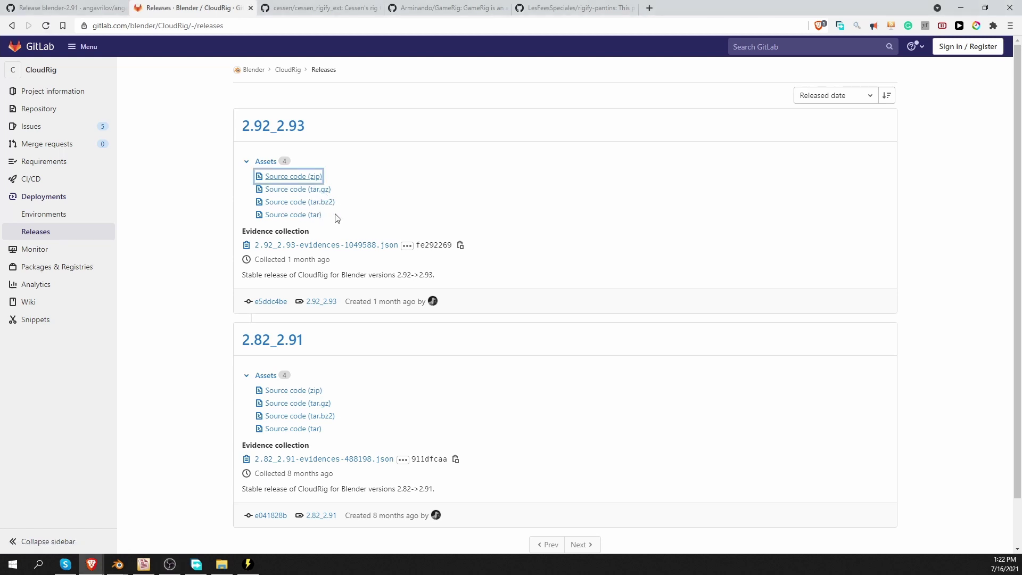
click(372, 219)
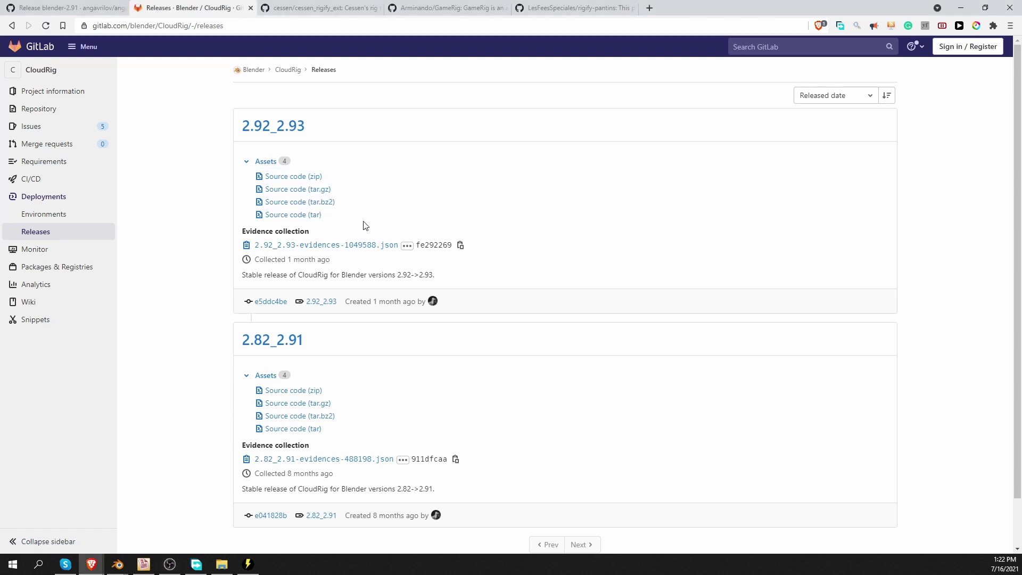
Review the cessen_rigify_ext repository and its Code download options, then move to GameRig
click(314, 7)
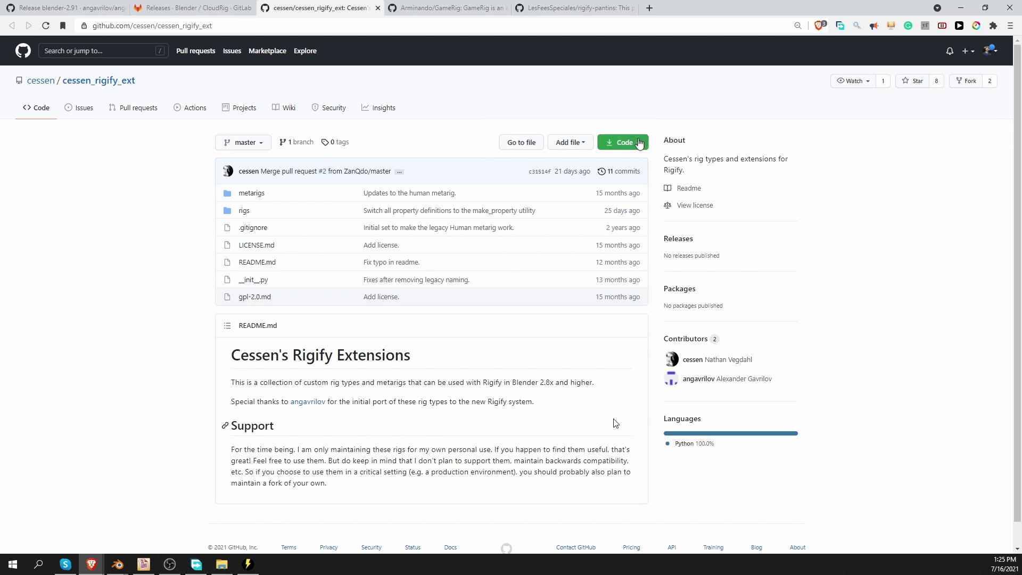
click(636, 142)
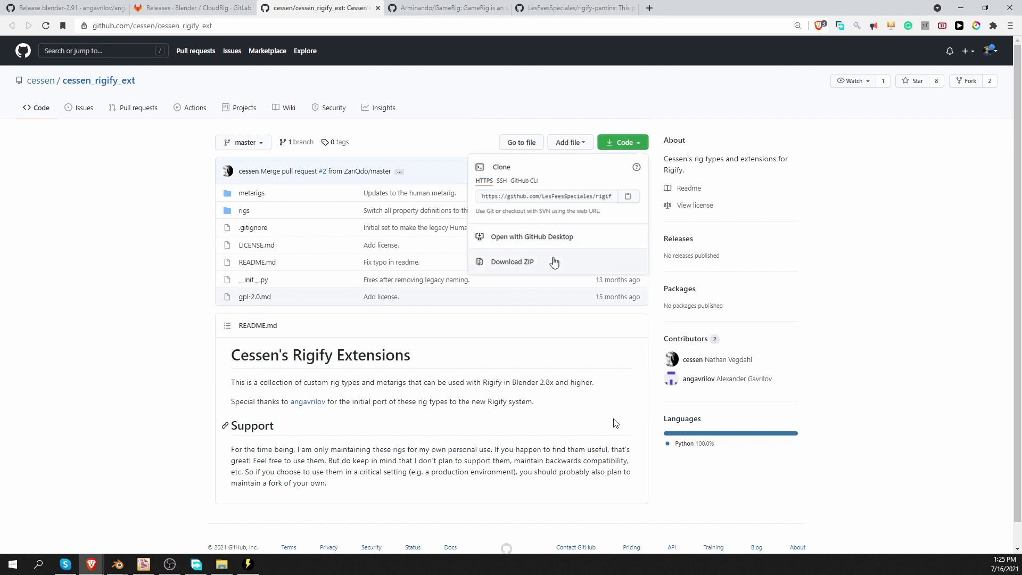
click(554, 262)
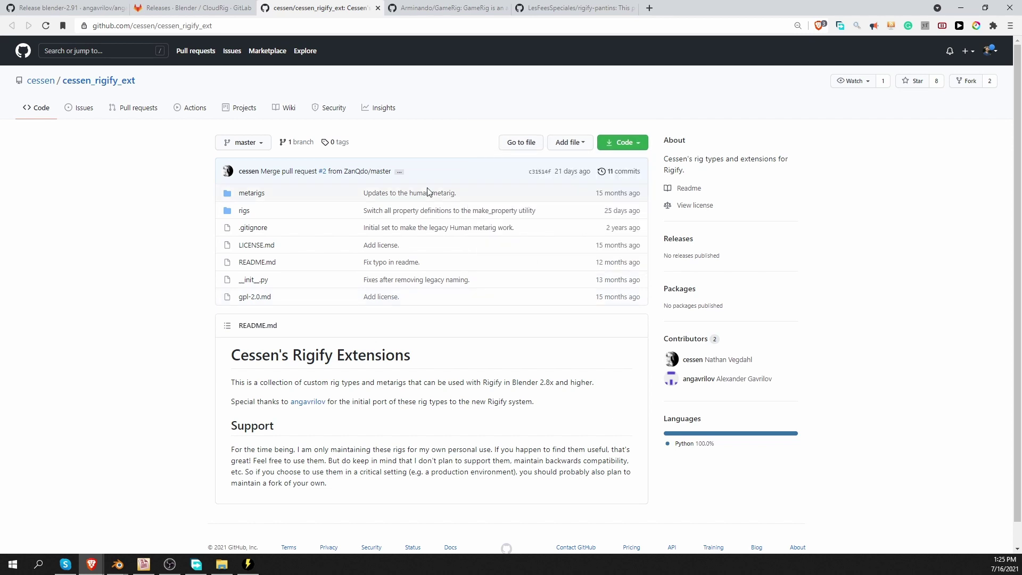
click(426, 7)
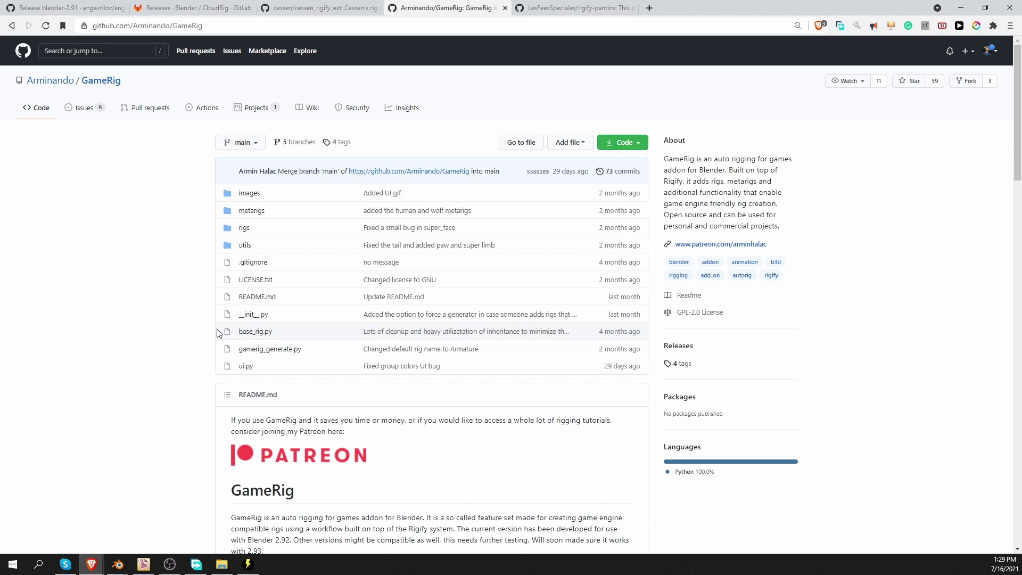
Download the GameRig v0.0.3 UI Overhaul release's source code zip
scroll(202, 256, down, 1)
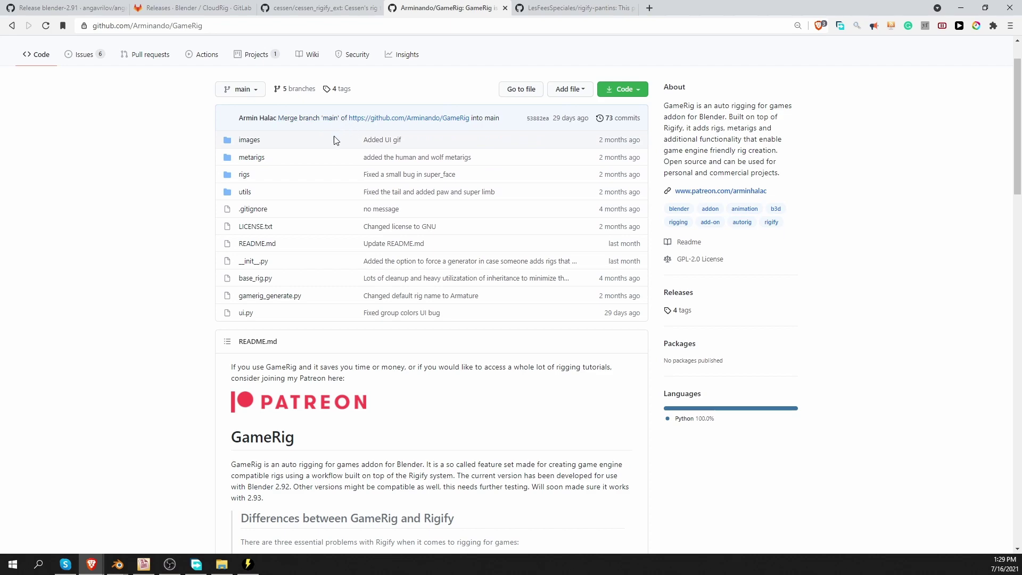
scroll(335, 141, down, 6)
scroll(319, 202, down, 3)
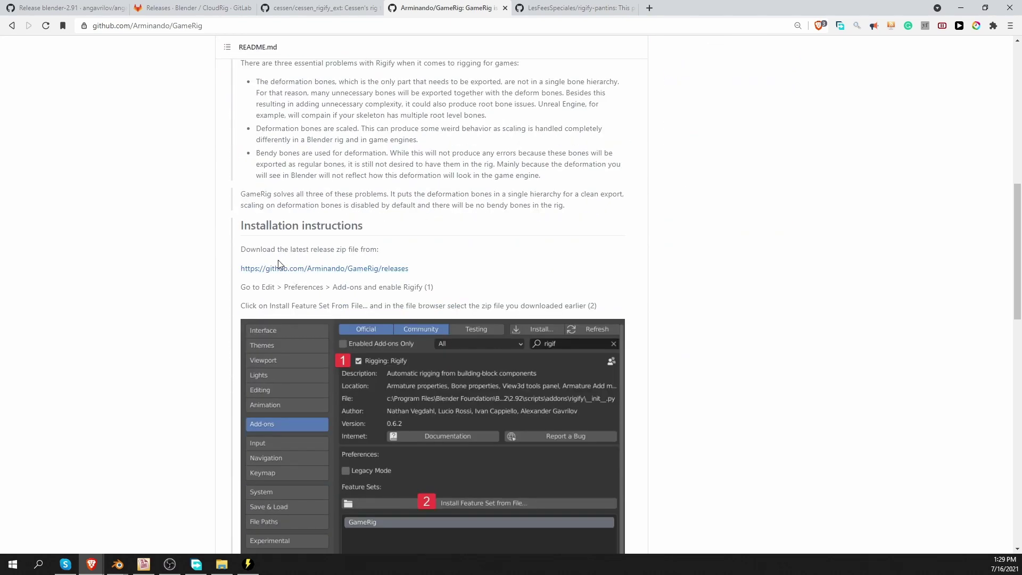
click(378, 270)
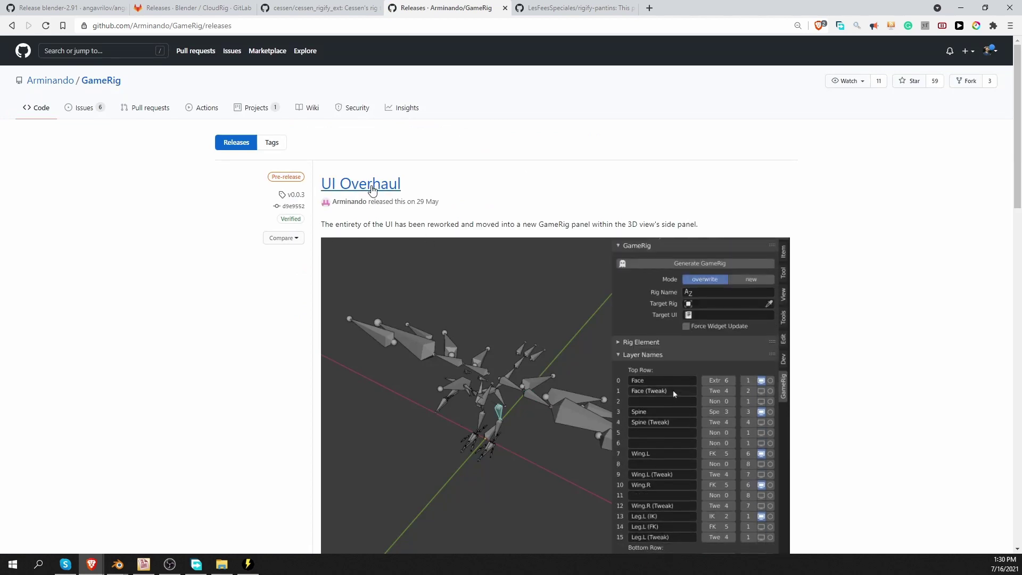
scroll(394, 281, down, 3)
scroll(393, 280, down, 4)
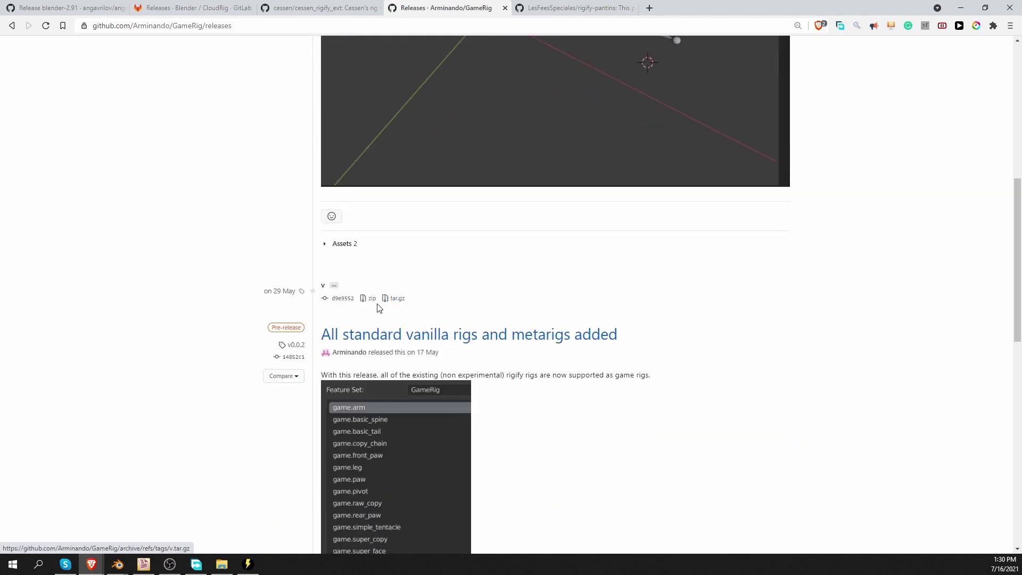
click(325, 246)
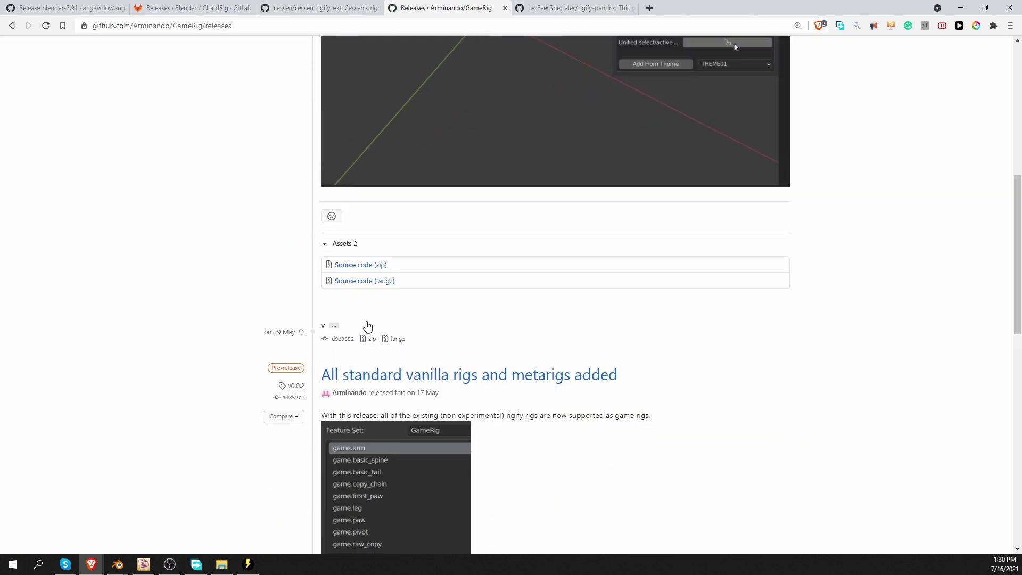
click(371, 270)
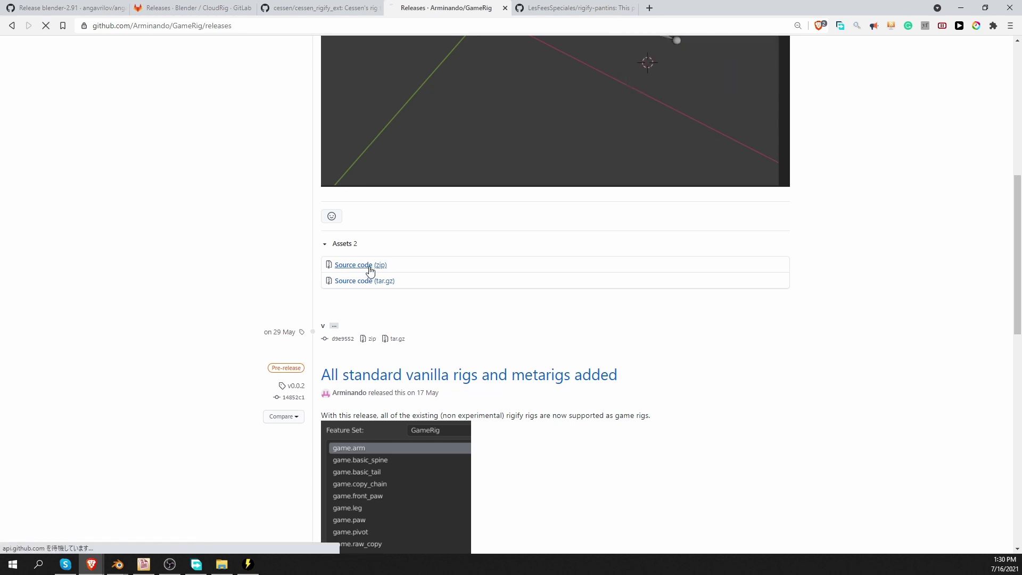
click(553, 7)
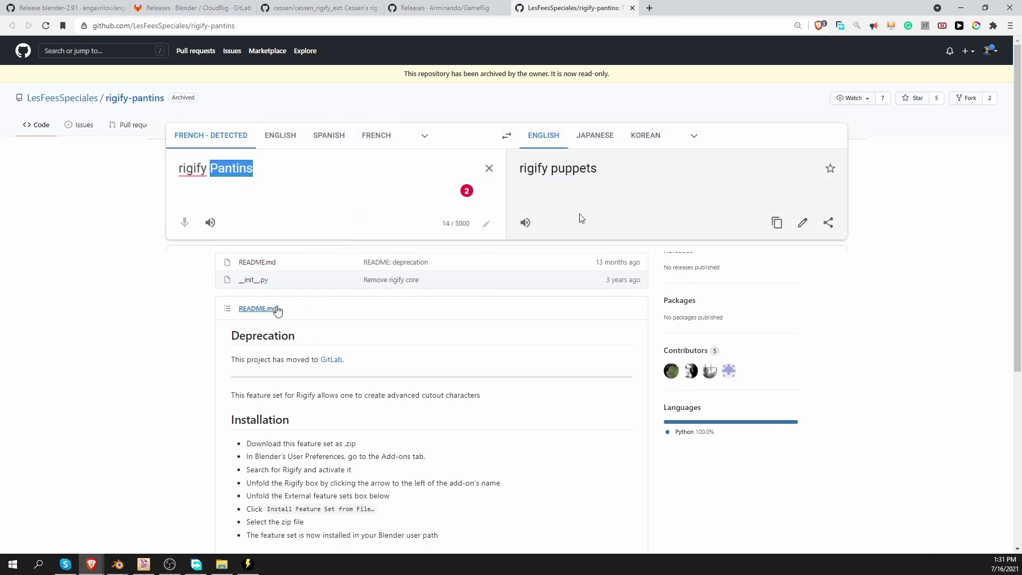
Read through the rigify-pantins README and download the repository via Code > Download ZIP
scroll(327, 340, down, 2)
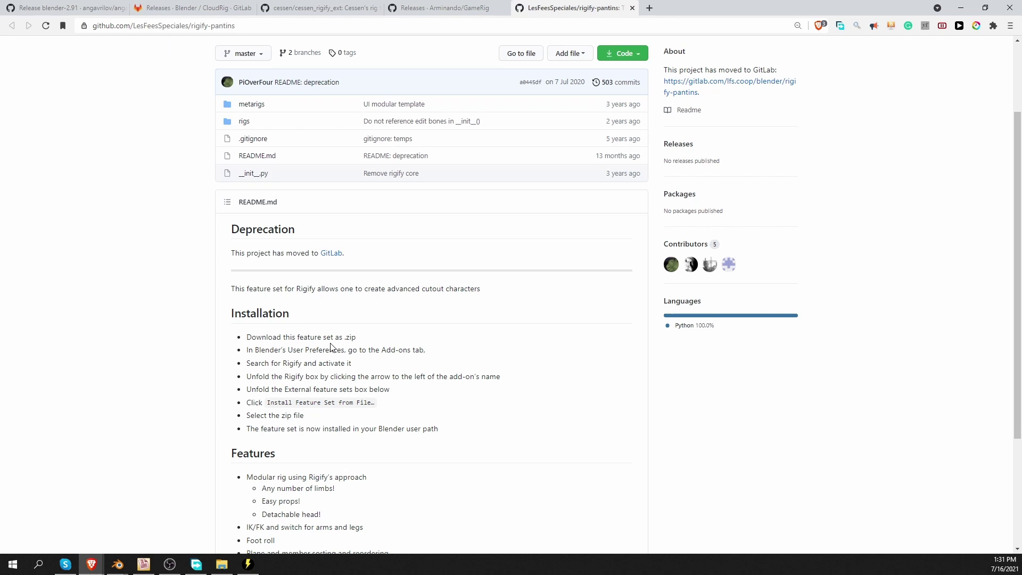
drag(422, 288, 482, 290)
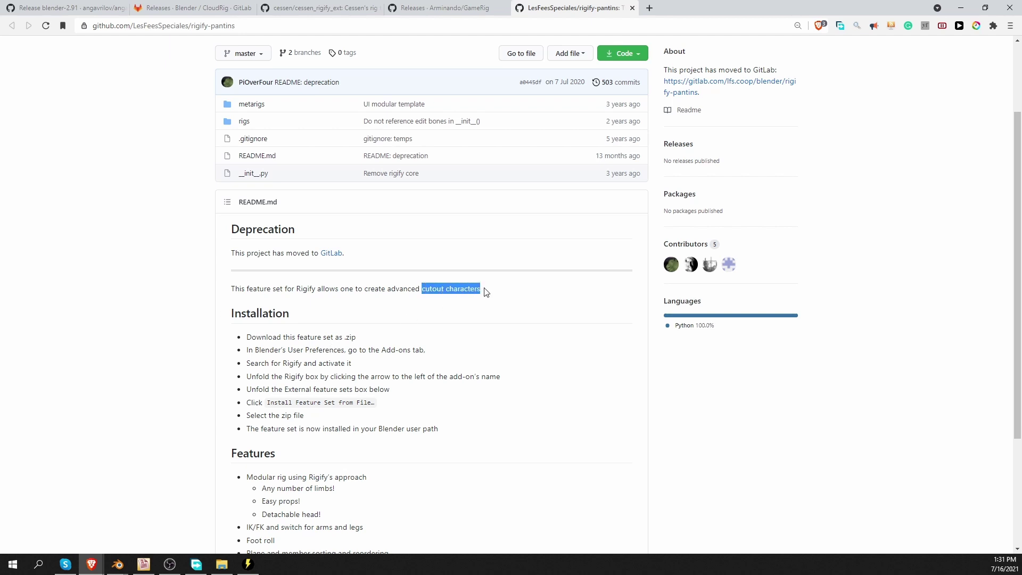
scroll(520, 416, up, 1)
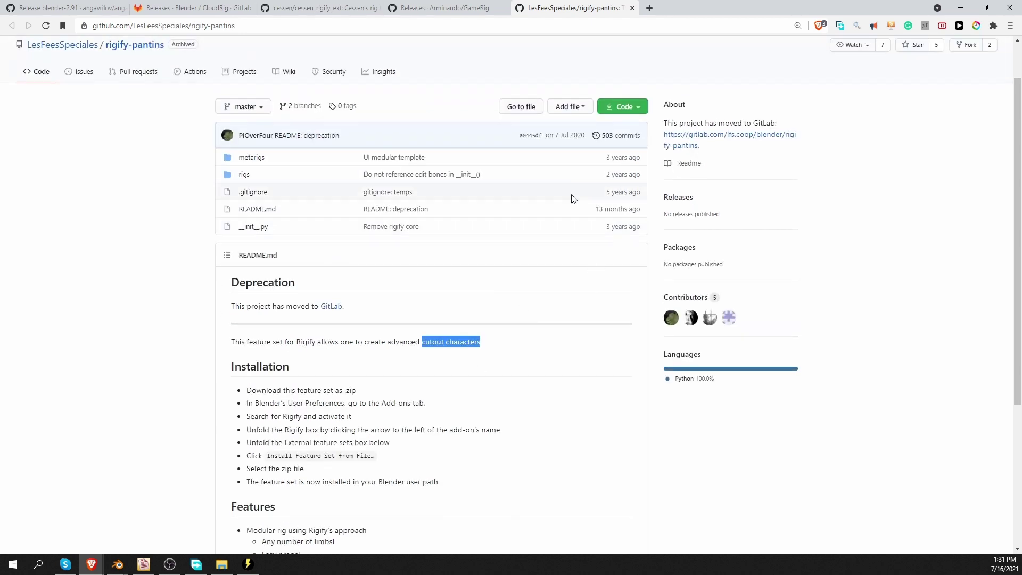
click(638, 107)
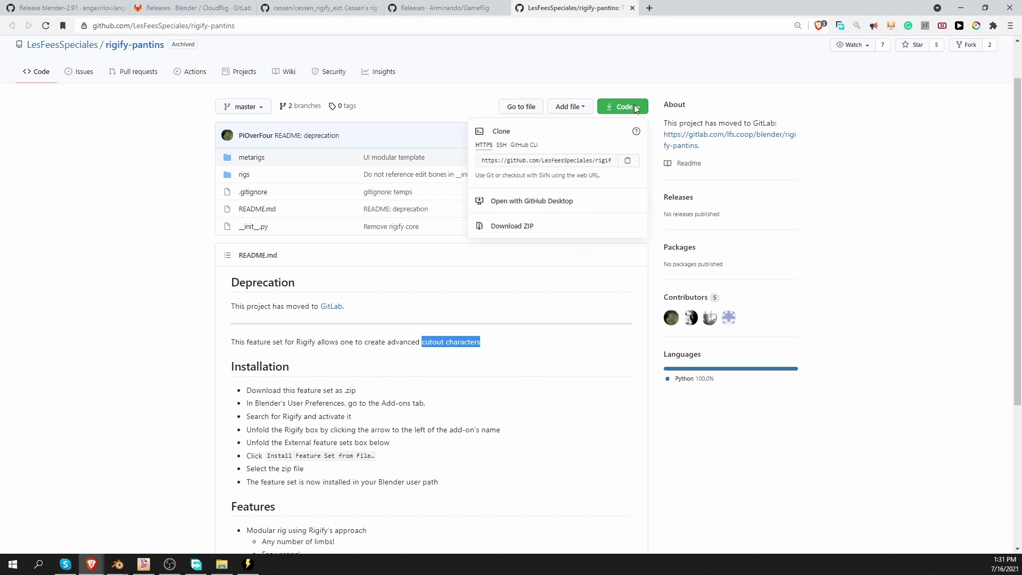
click(554, 227)
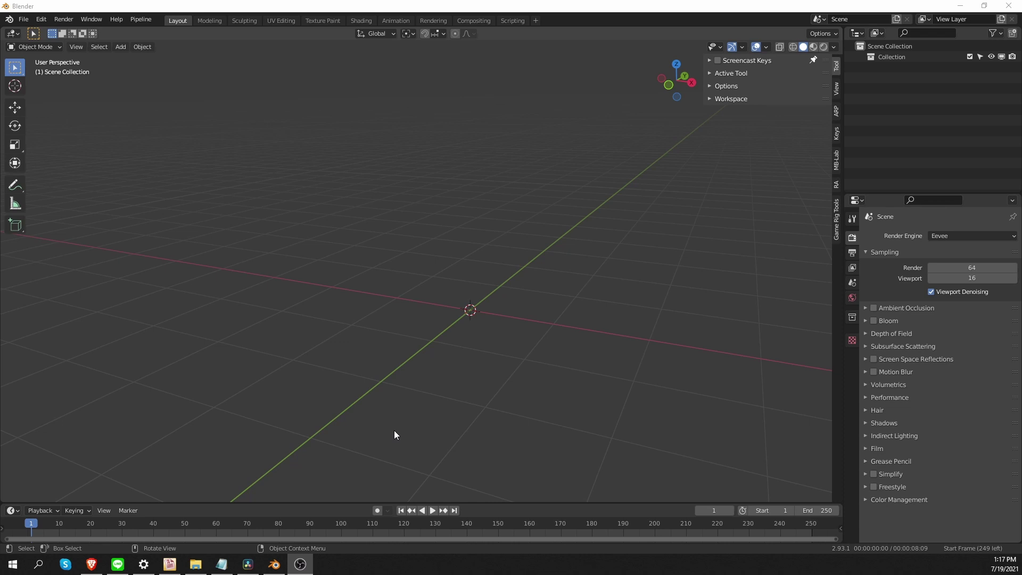
Back in Blender, filter Preferences > Add-ons for 'rigify' and expand the Rigging: Rigify entry
click(395, 431)
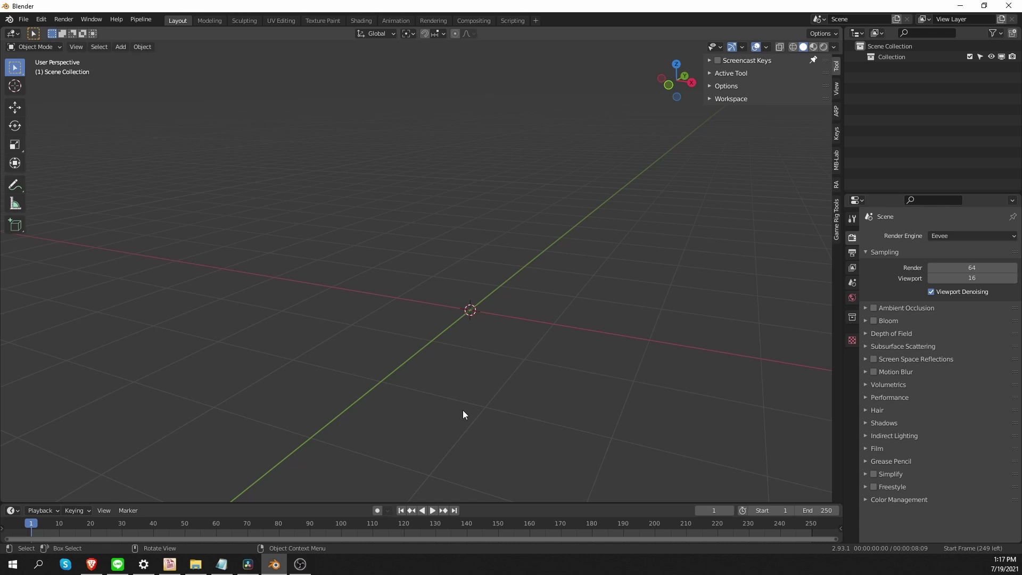
click(41, 19)
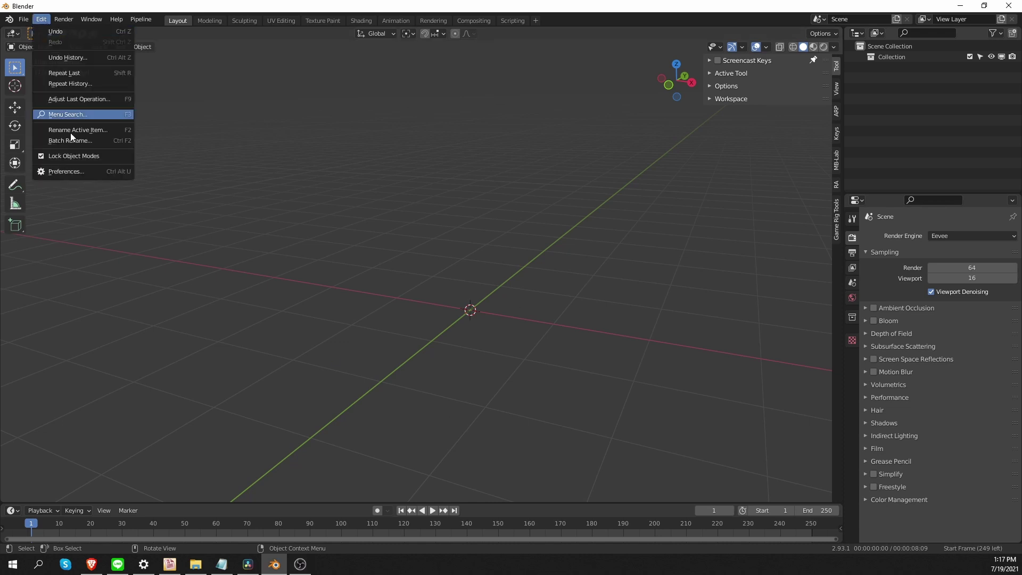
click(78, 172)
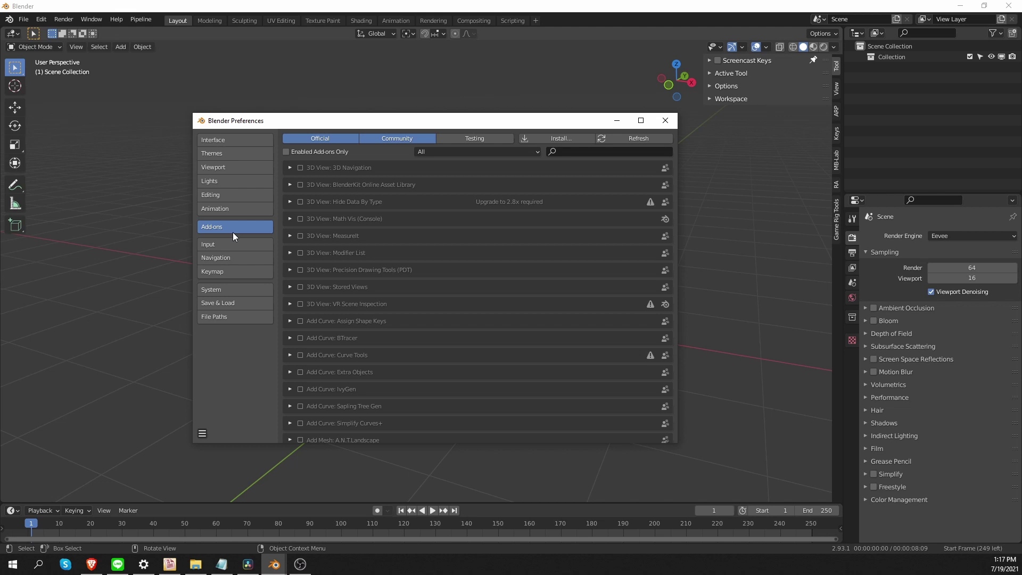
click(580, 152)
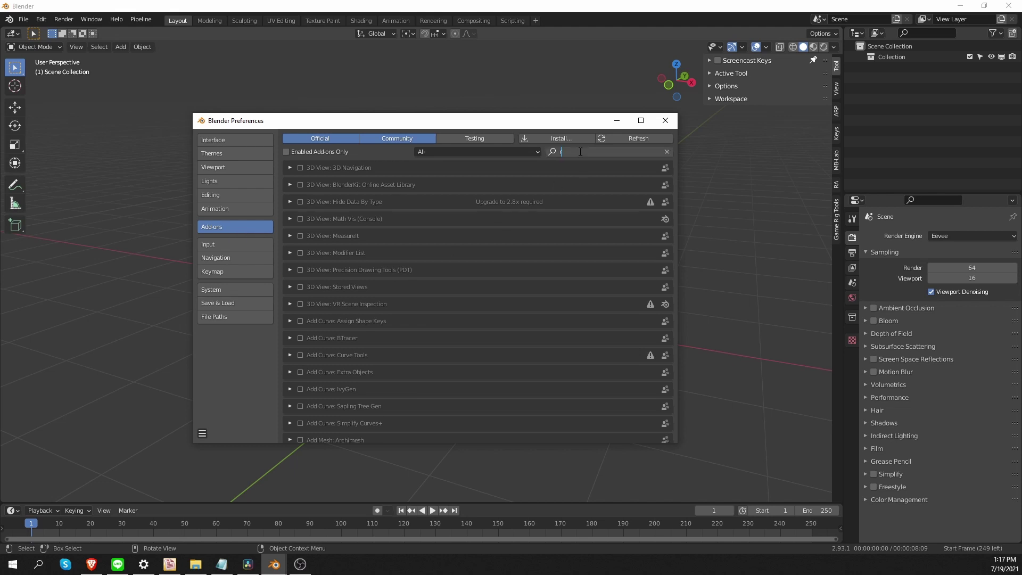
text(rigify)
key(Return)
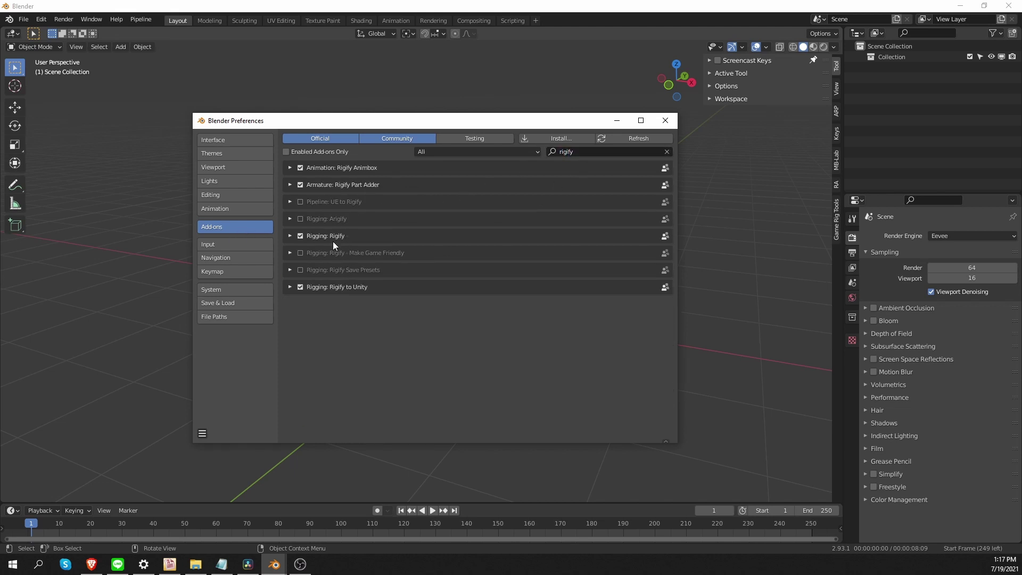
click(290, 235)
scroll(357, 347, down, 3)
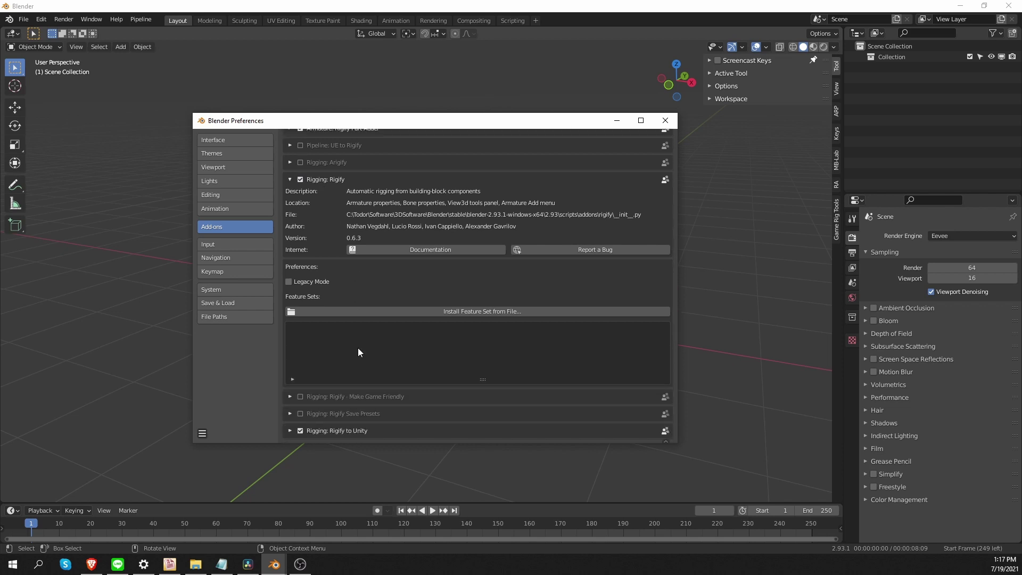
Install CloudRig-2.92_2.93.zip from Downloads as a Rigify feature set
click(469, 312)
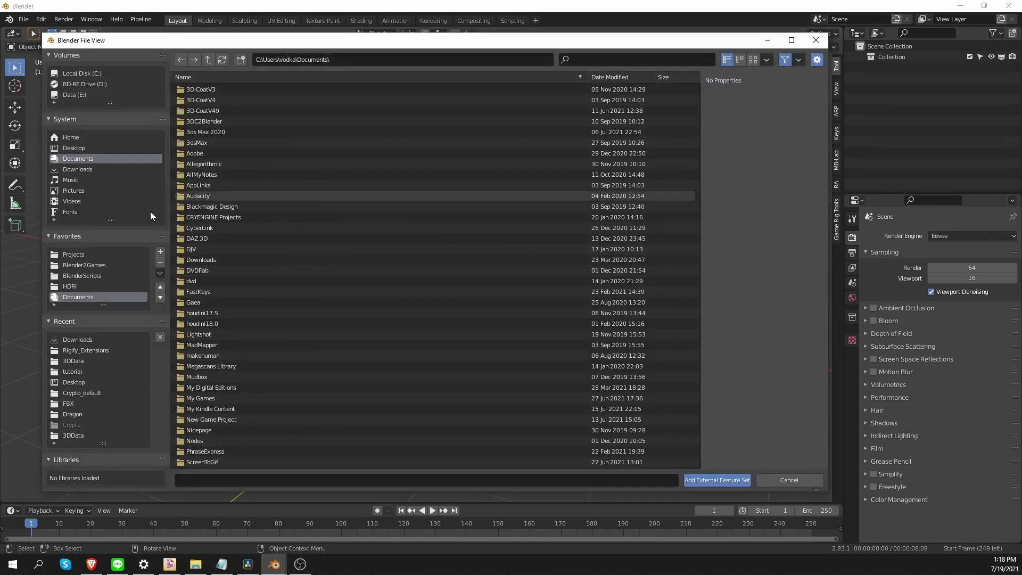
click(100, 169)
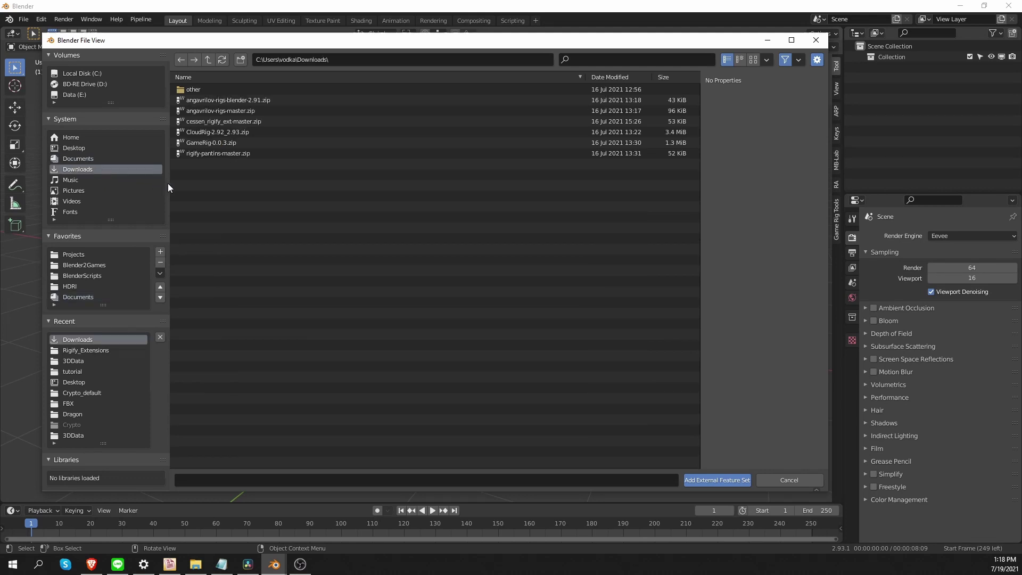
click(203, 131)
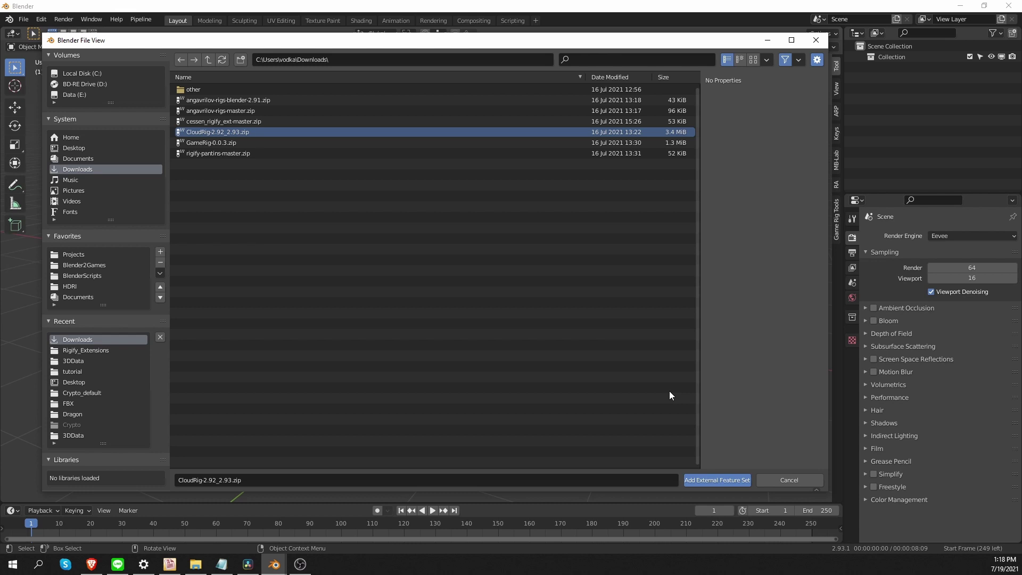
click(716, 480)
scroll(317, 337, down, 1)
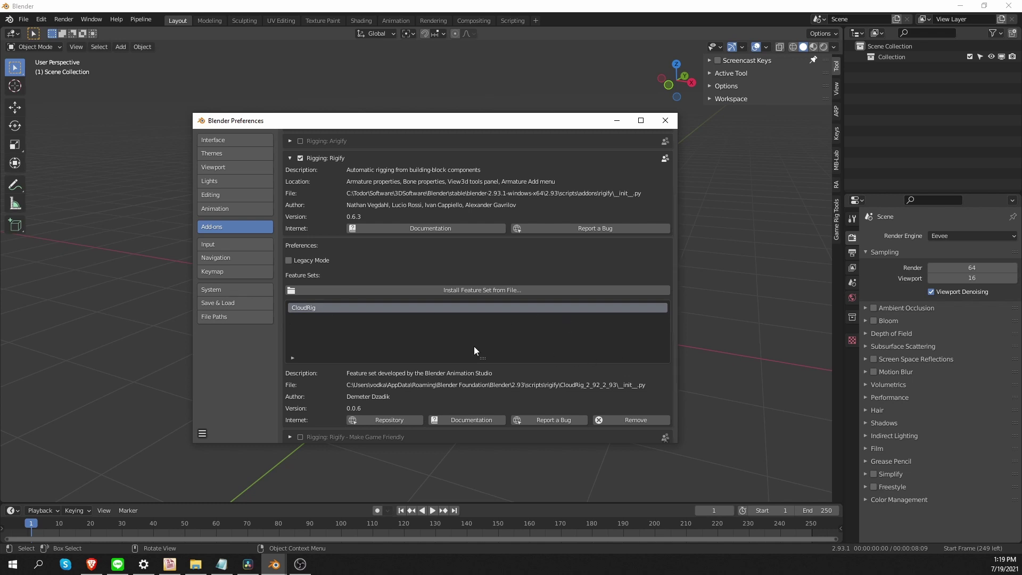
Install cessen_rigify_ext-master.zip from Downloads as a second feature set
click(473, 292)
click(70, 168)
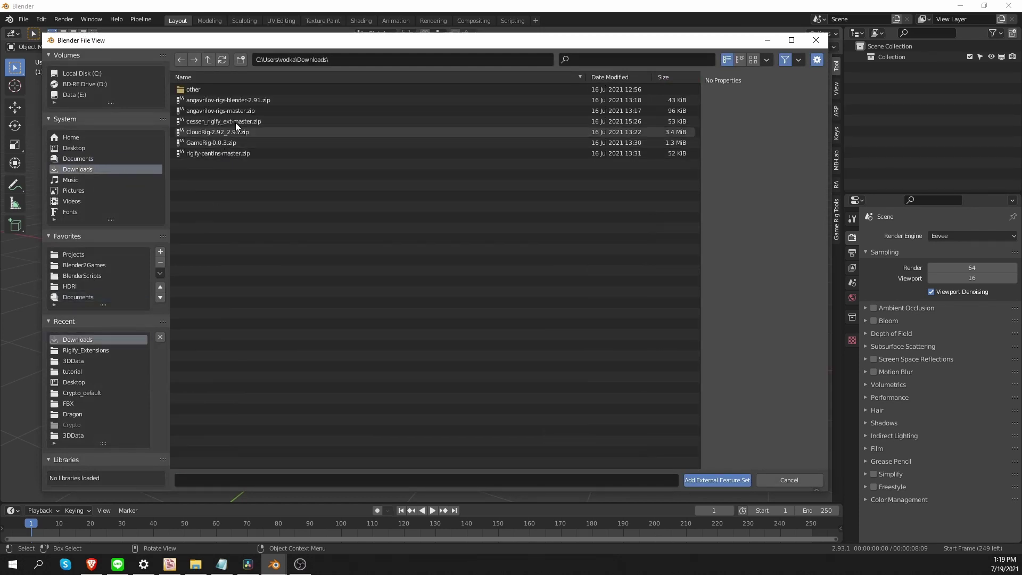
double_click(256, 122)
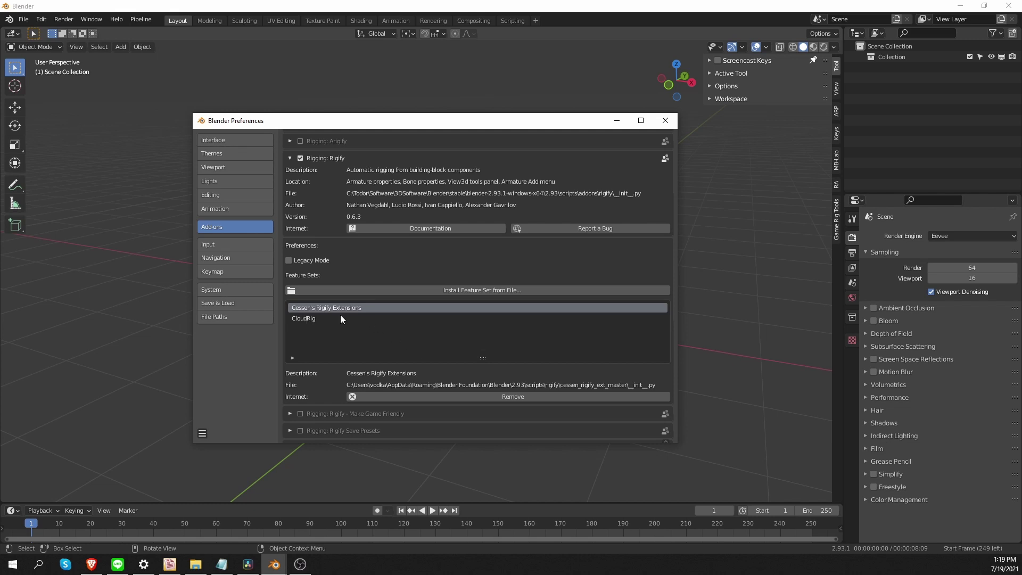
Expand the details of the CloudRig and Cessen's Rigify Extensions feature sets
click(330, 318)
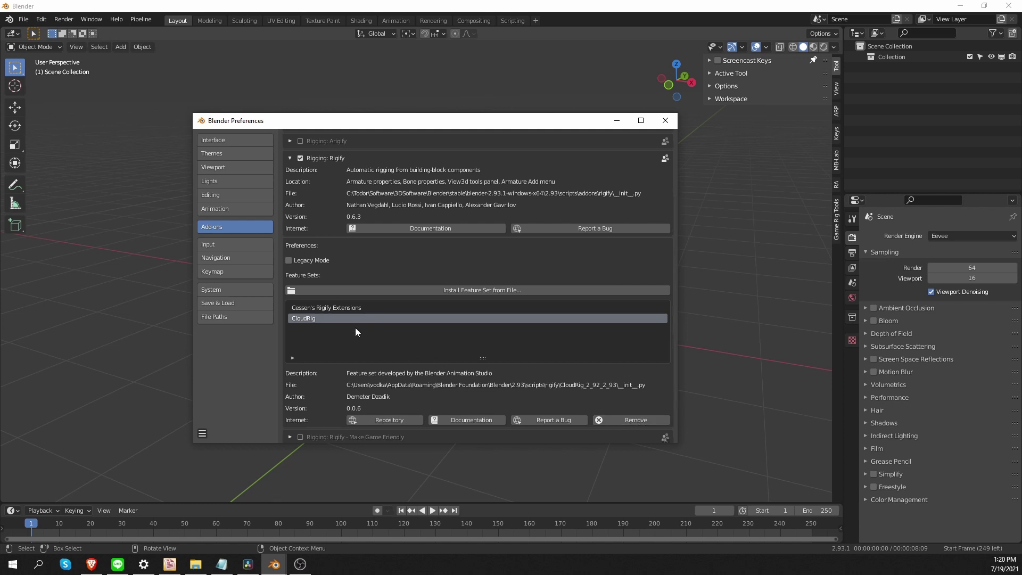
click(344, 307)
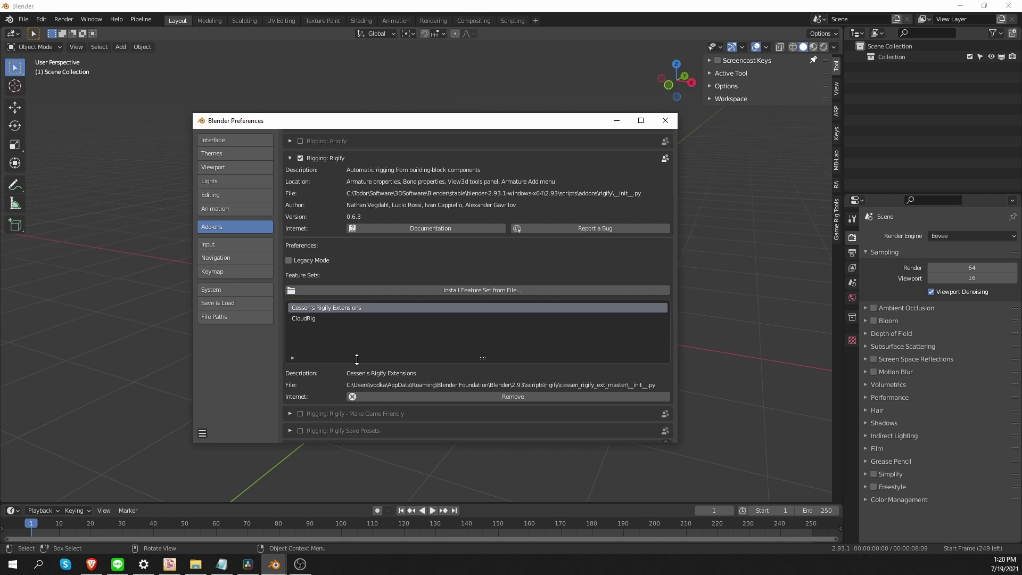
click(340, 319)
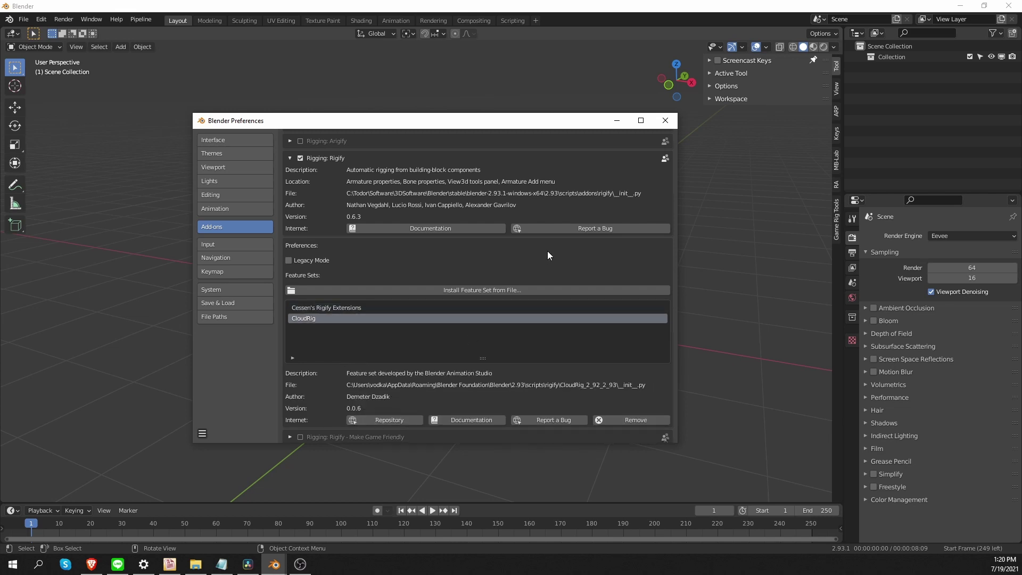
Install rigify-pantins-master.zip from Downloads as a feature set and close Preferences
click(481, 292)
double_click(199, 209)
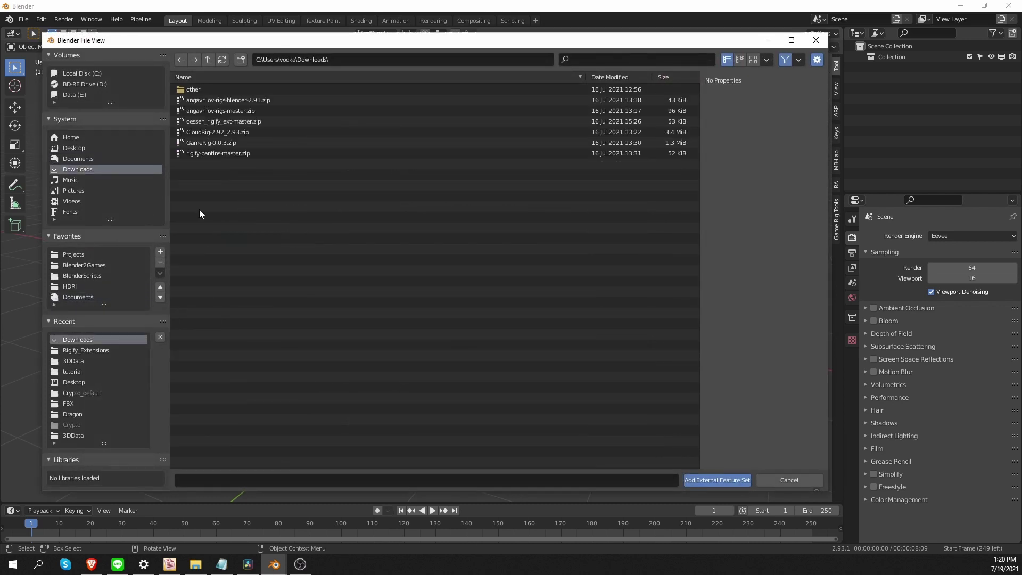
click(268, 154)
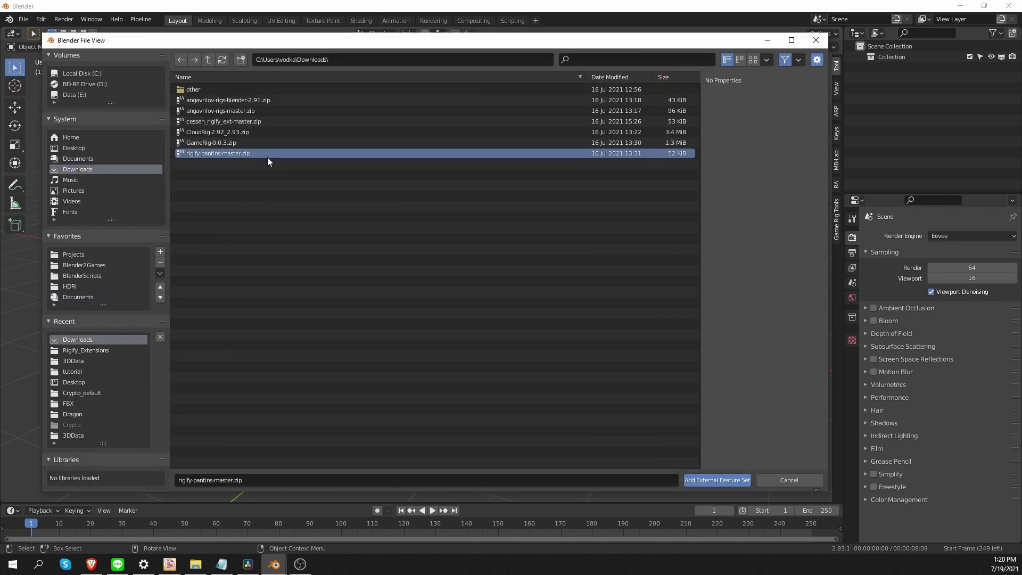
click(703, 480)
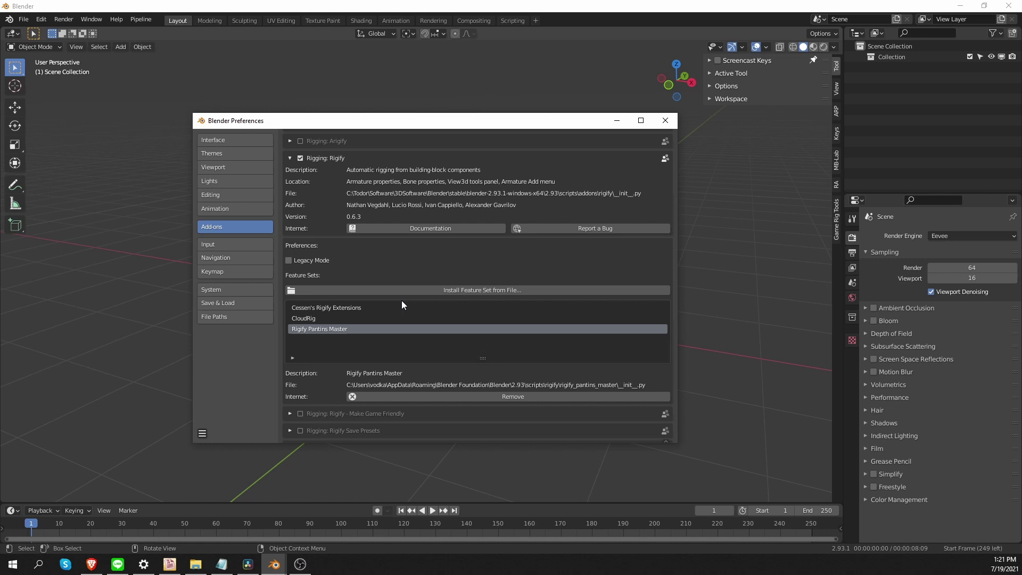
click(664, 121)
middle_drag(483, 279, 205, 203)
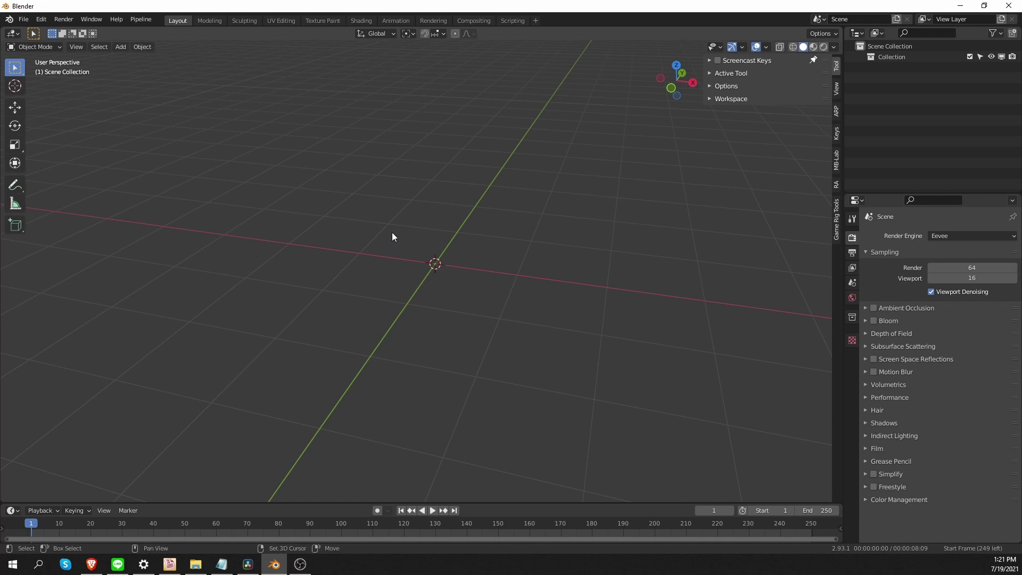
Add the Cessen Human (Meta-Rig) armature, a 1.93 m metarig at the scene origin
key(shift+a)
mouse_move(361, 234)
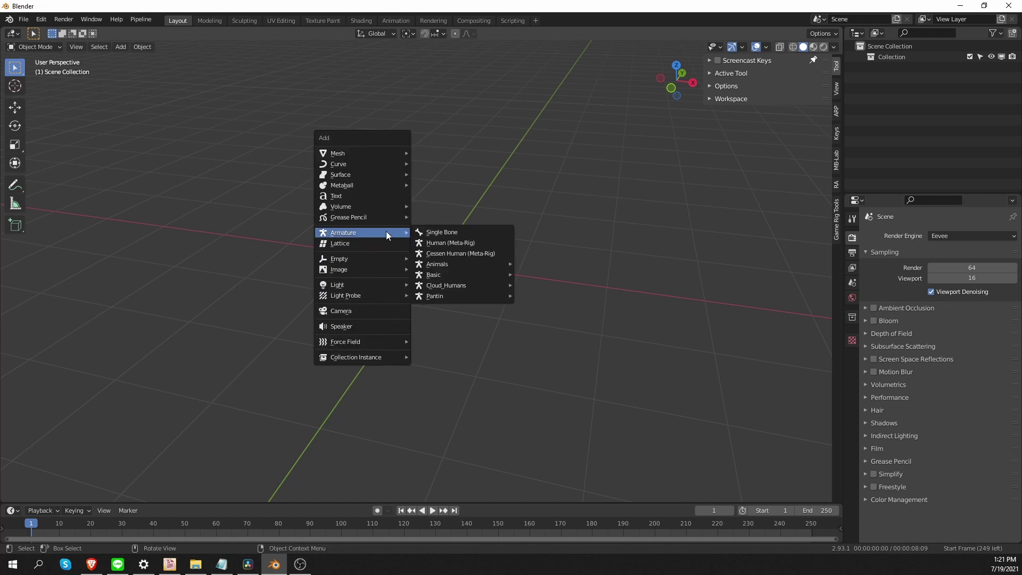
mouse_move(461, 297)
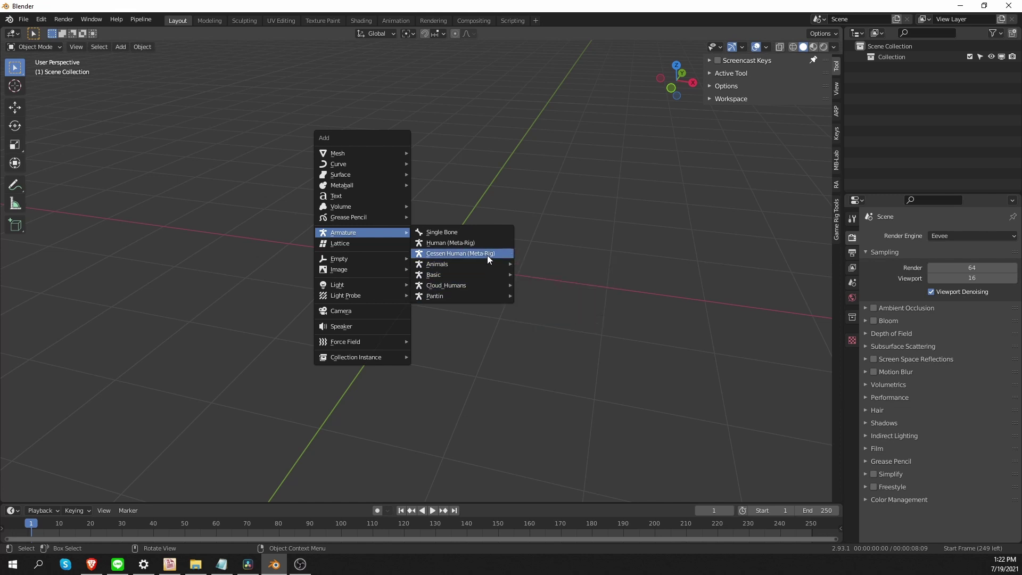
click(490, 257)
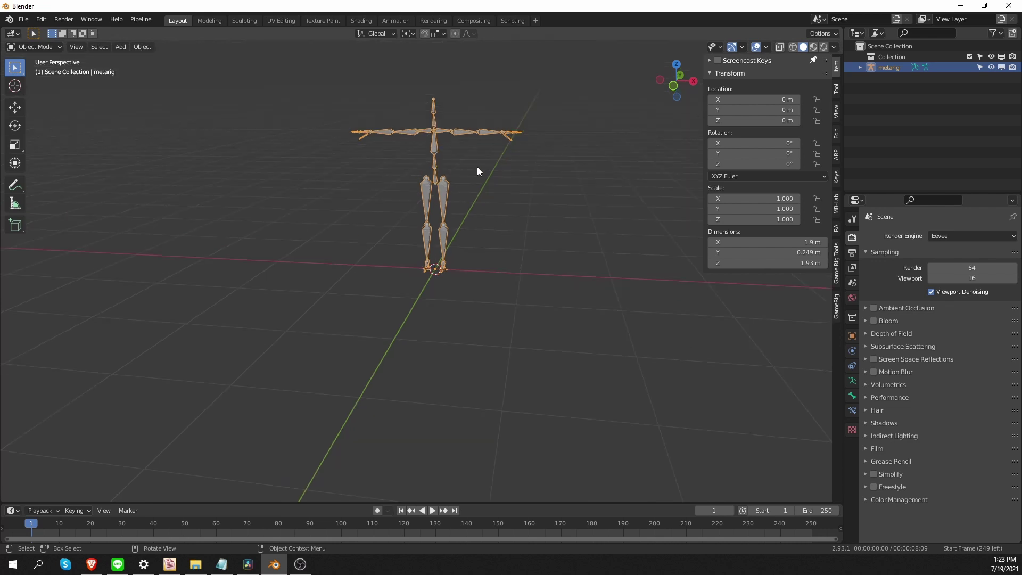
In Pose Mode, inspect the left thigh bone's Rigify Type, showing cessen.biped.leg
key(ctrl+Tab)
click(477, 224)
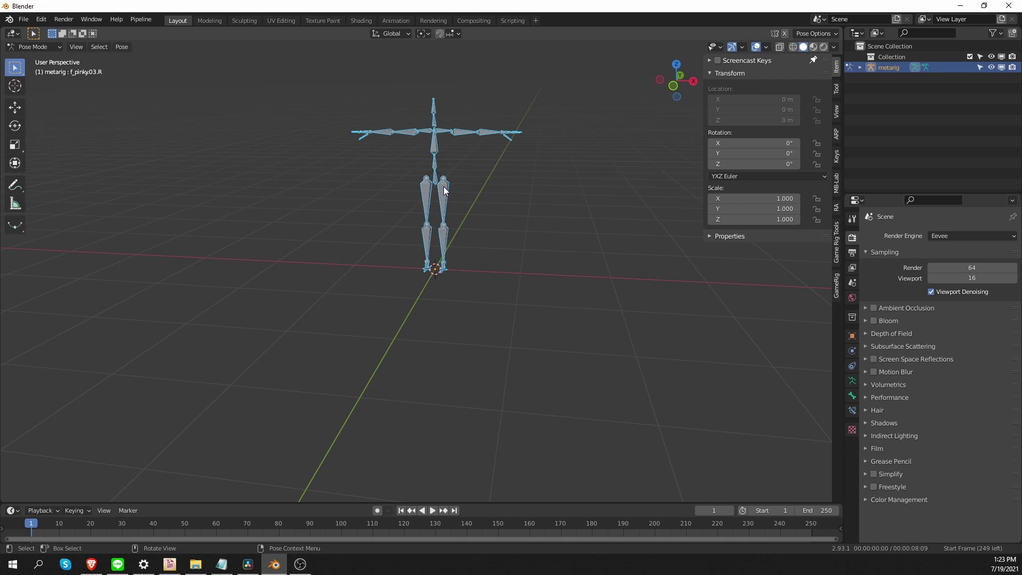
click(443, 186)
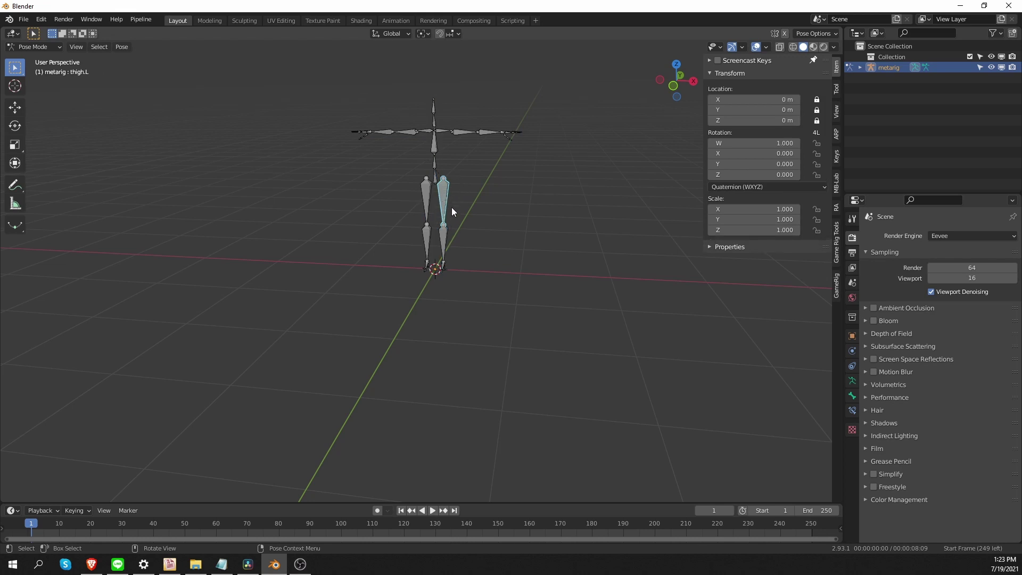
click(852, 395)
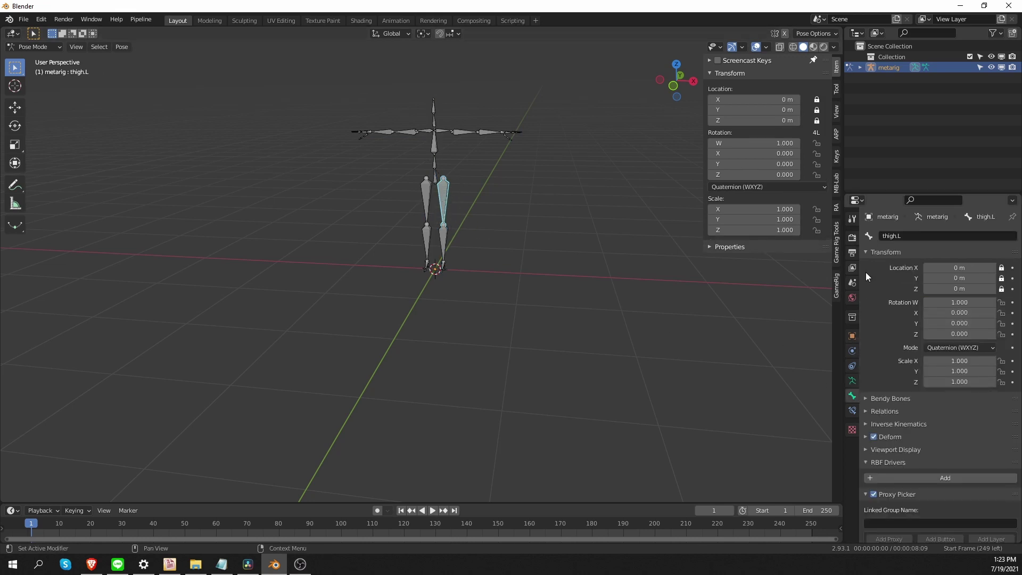
click(888, 371)
scroll(912, 388, down, 2)
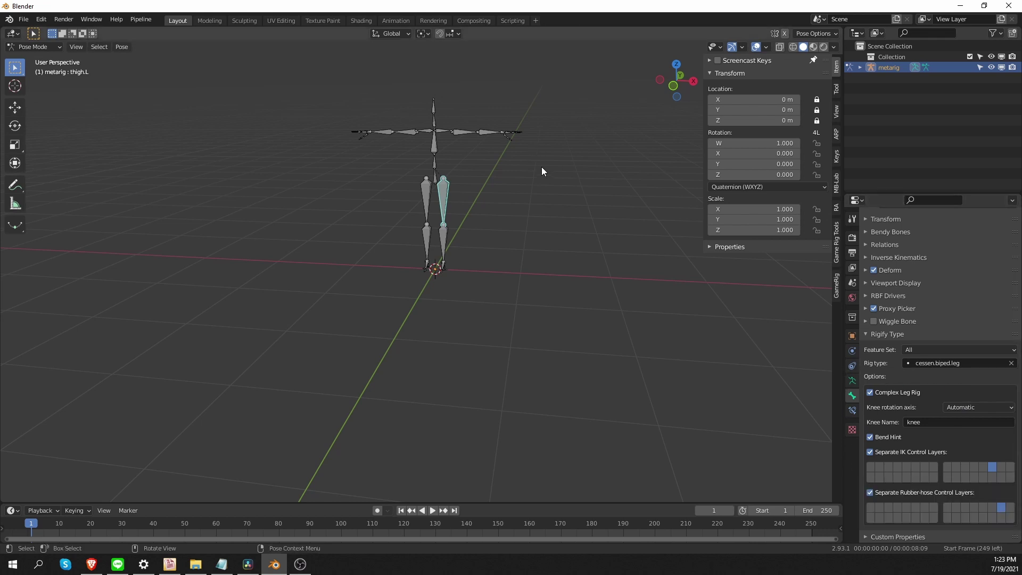
Compare the upper_arm.L (cessen.biped.arm) and hips (cessen.spine) rig types, then return to Object Mode
click(460, 133)
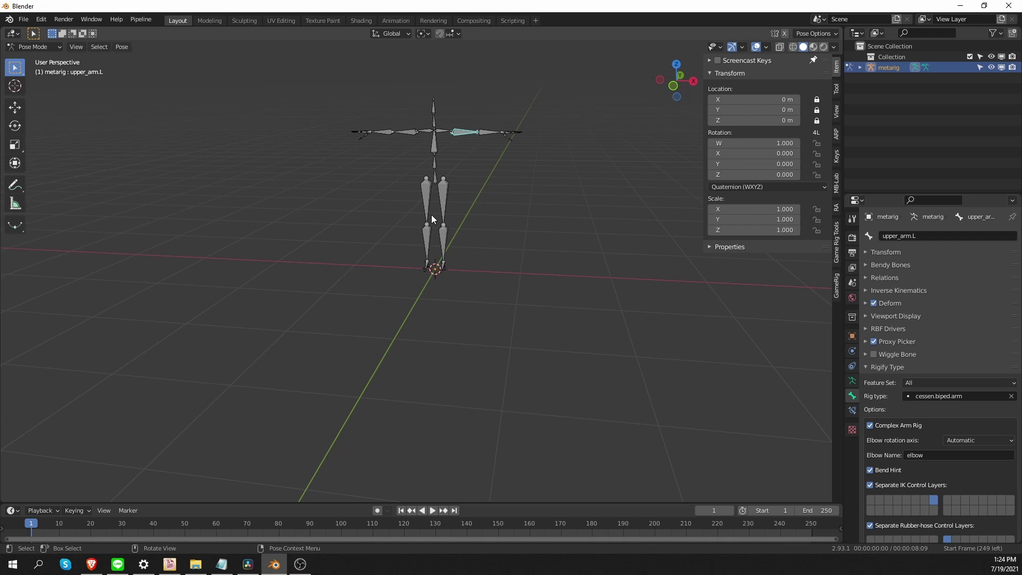
click(438, 178)
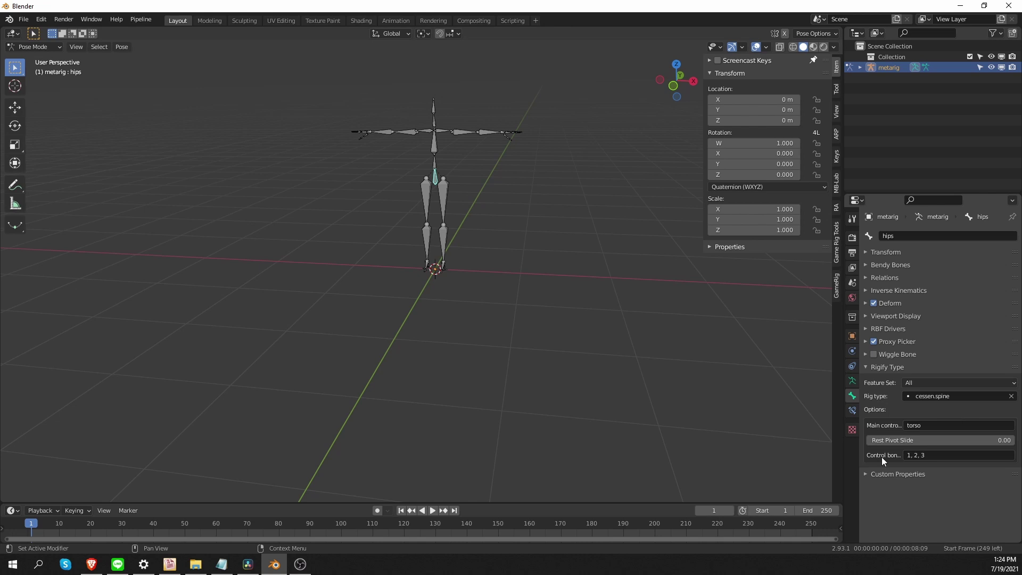
middle_drag(337, 64, 410, 232)
key(ctrl+Tab)
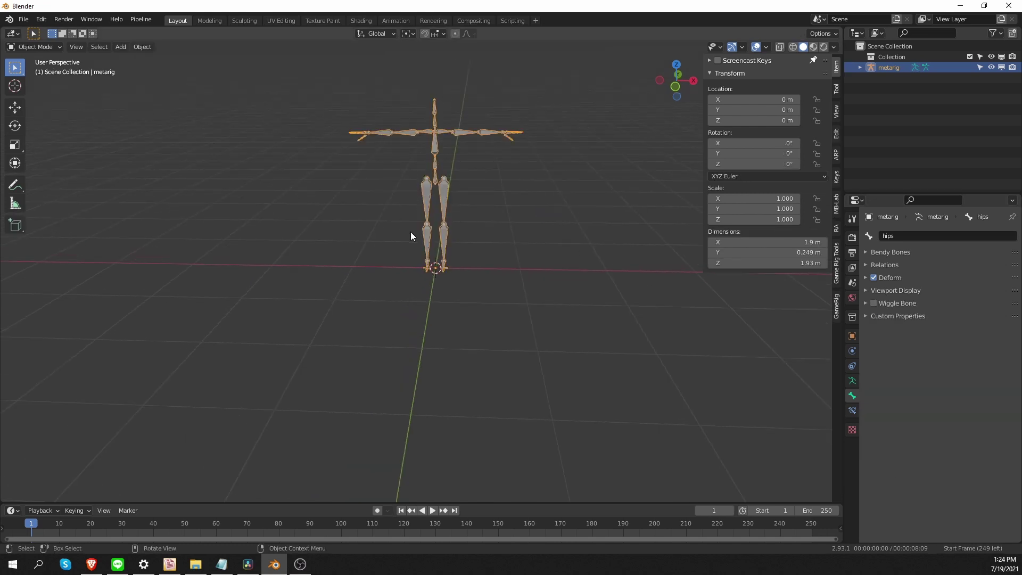
Replace the metarig with a Single Bone armature and put it in Pose Mode
key(x)
click(432, 234)
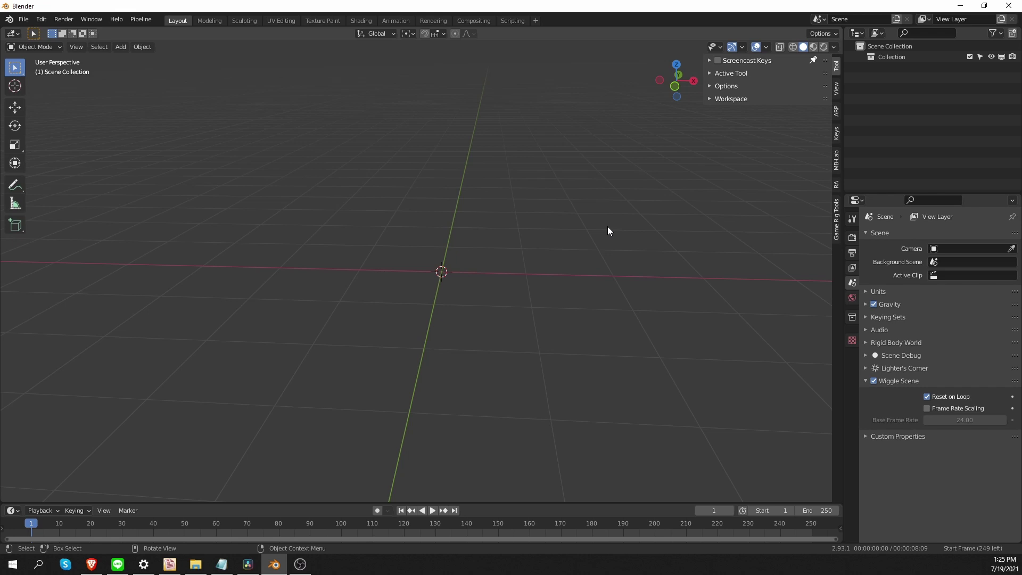
key(shift+a)
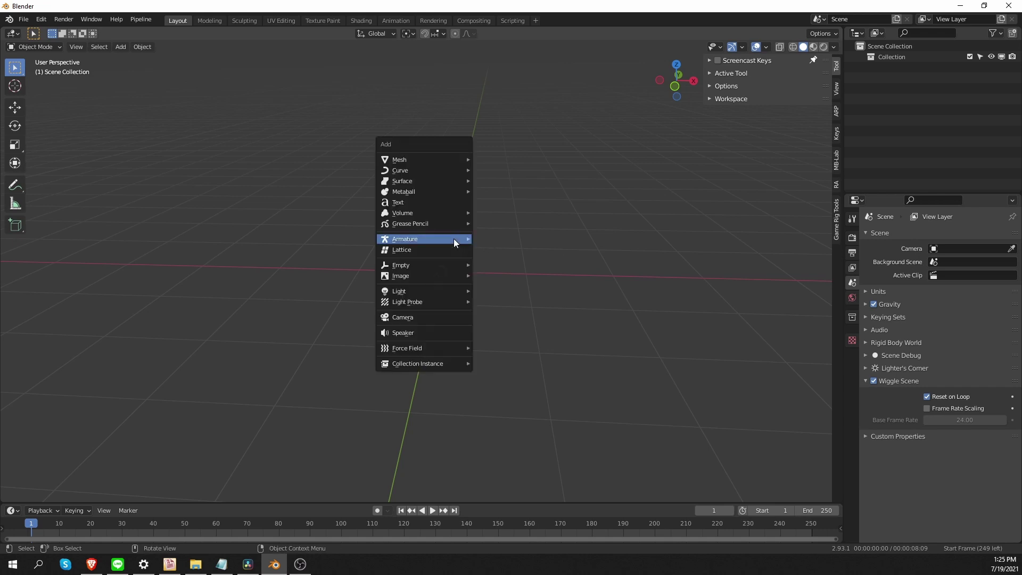
mouse_move(453, 239)
click(541, 239)
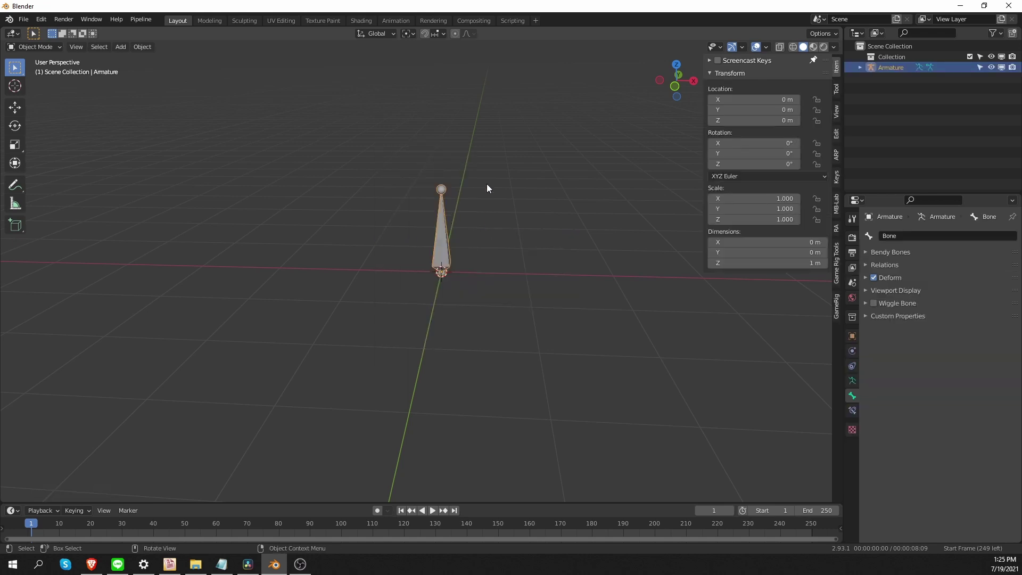
key(ctrl+Tab)
click(493, 248)
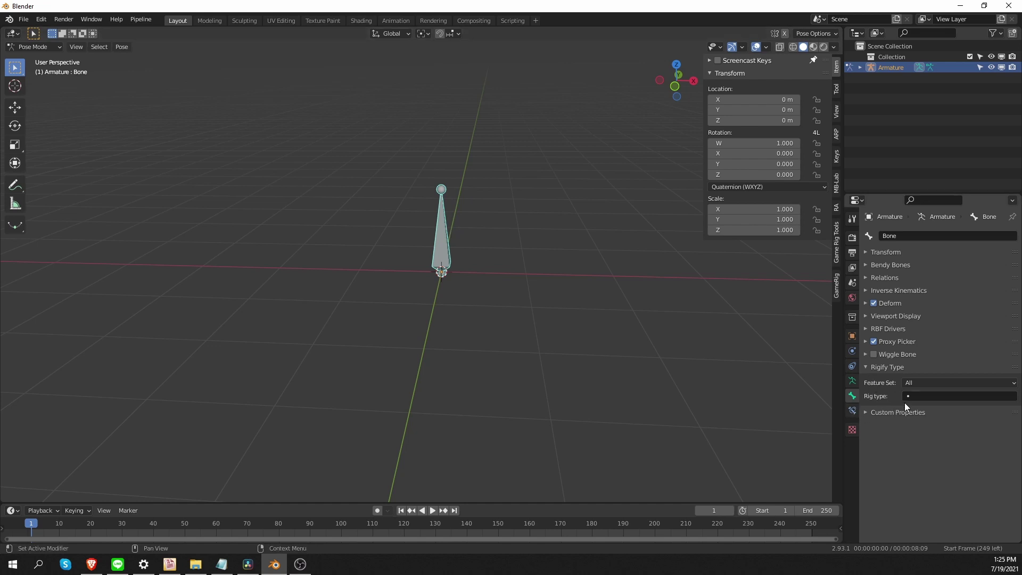
Assign the cessen.finger rig type to the single bone
click(934, 396)
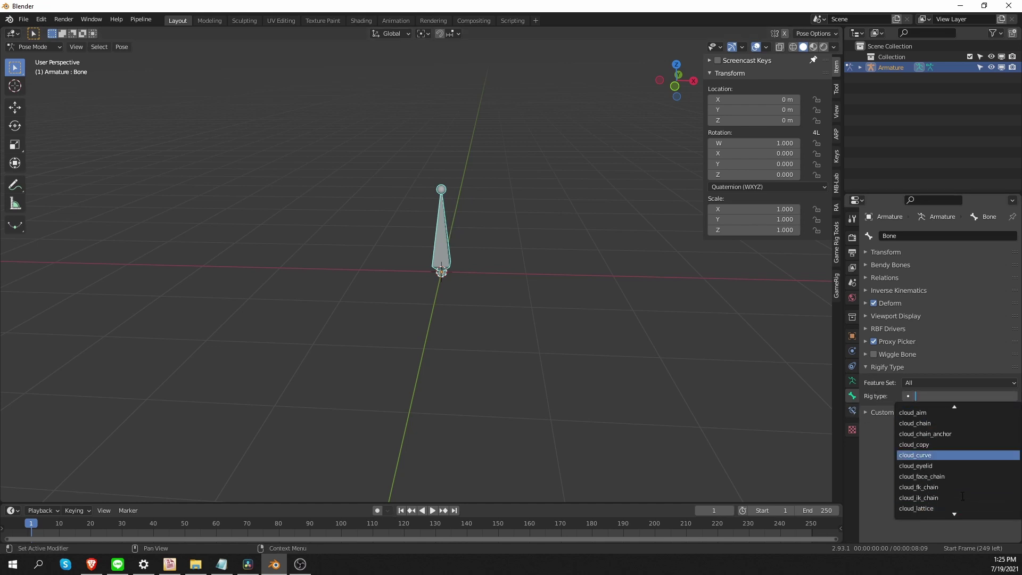
scroll(943, 421, up, 1)
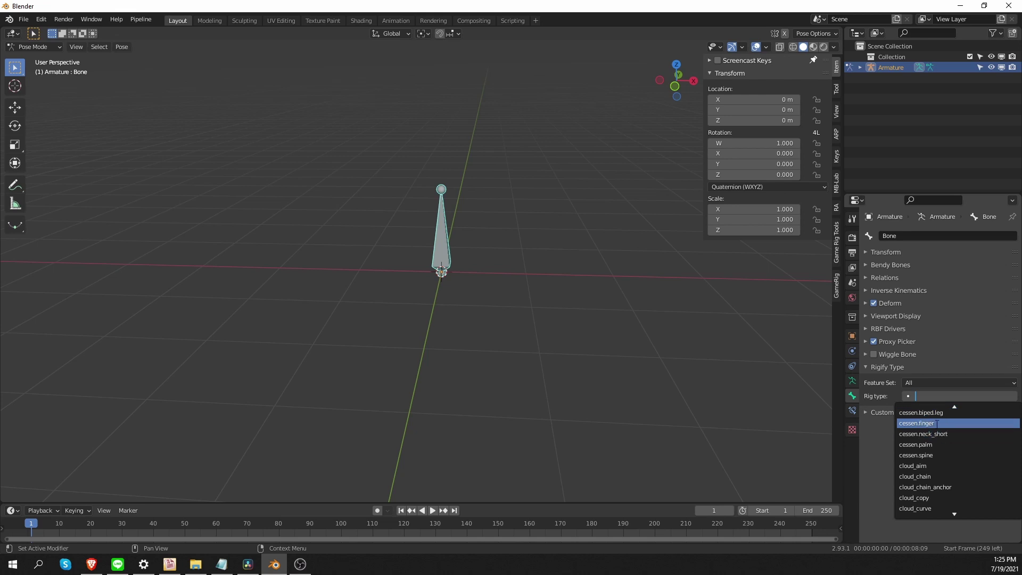
click(929, 423)
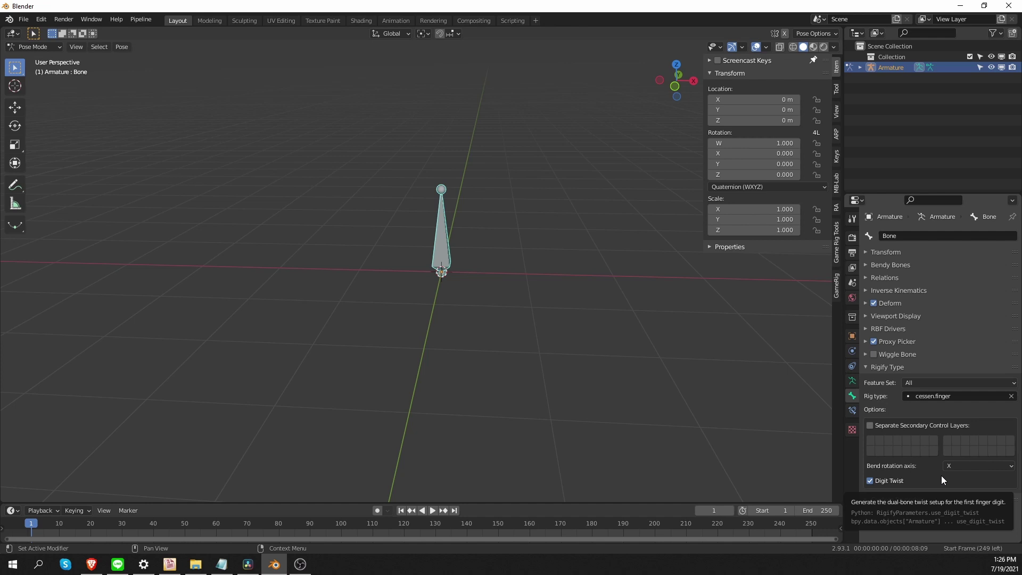
Extrude two more bones up and right into a three-bone chain, then select the bottom bone in Pose Mode
key(Tab)
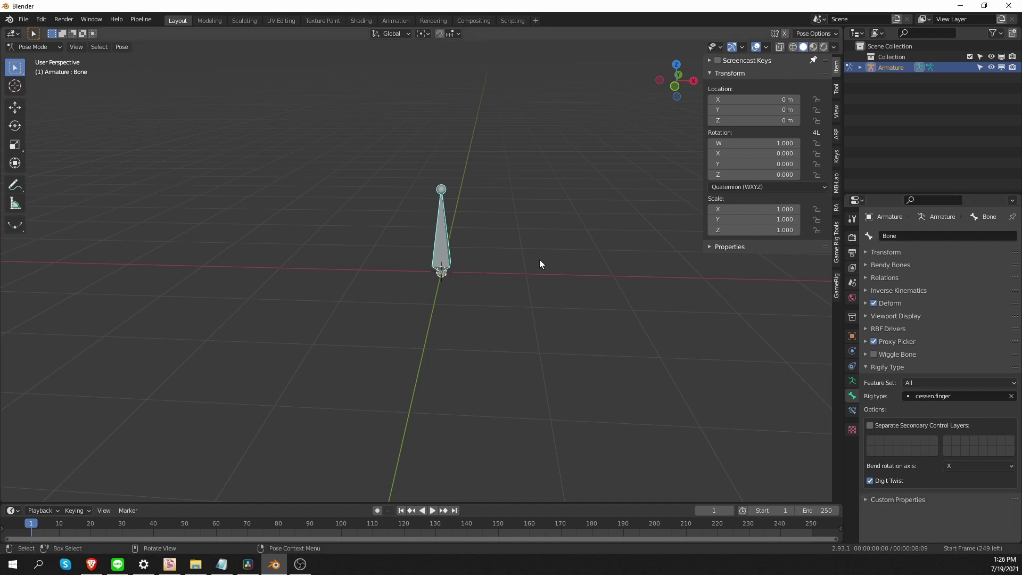
click(440, 190)
key(e)
click(485, 133)
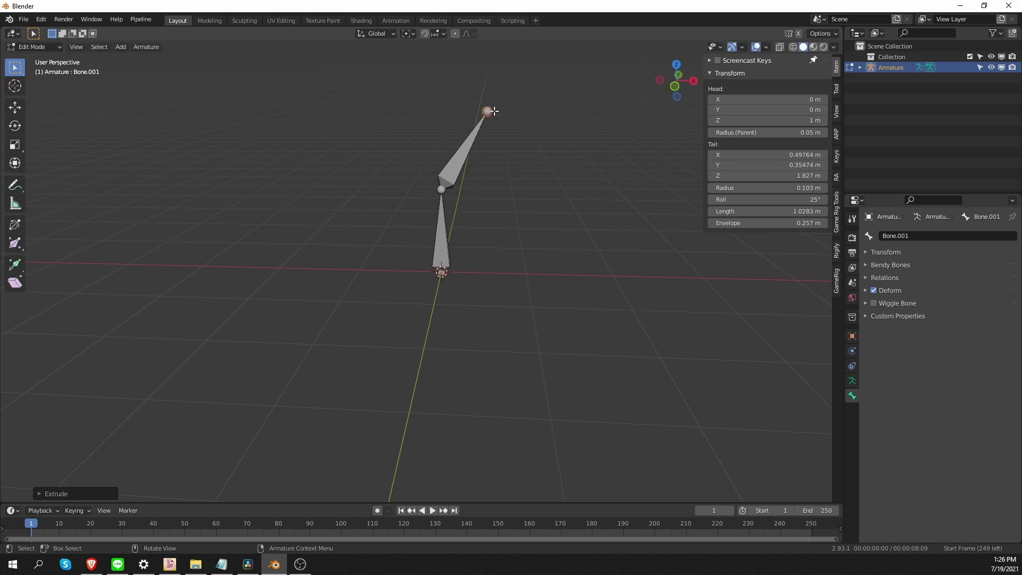
key(e)
click(564, 106)
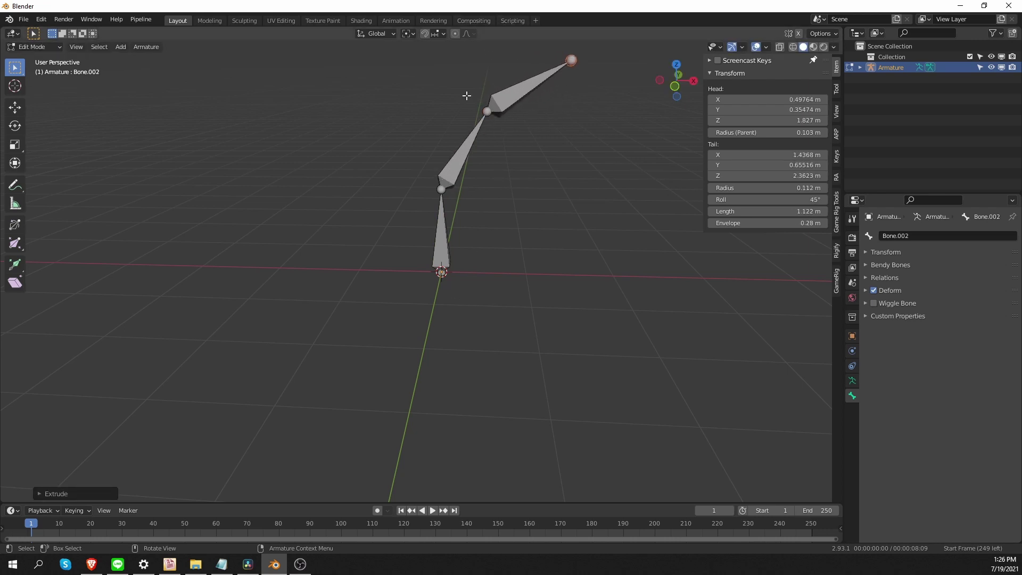
key(ctrl+Tab)
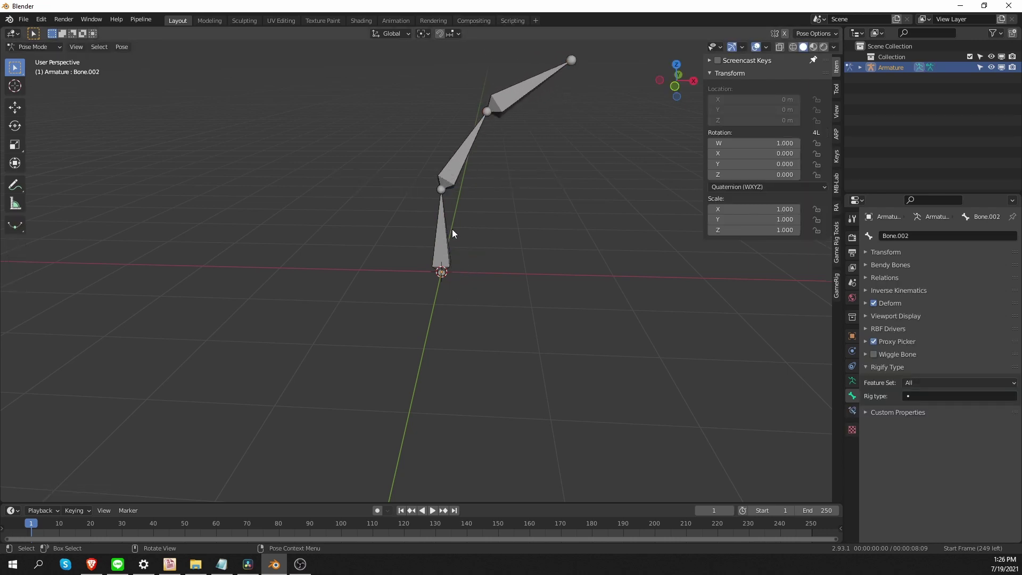
click(452, 230)
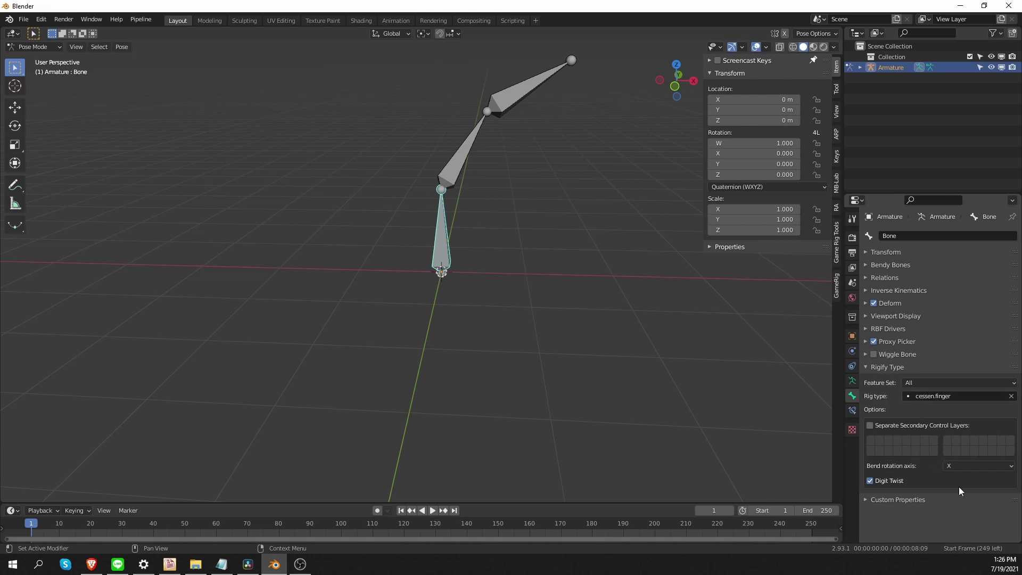
Keep cessen.finger and set the bone's Feature Set to Cessen's Rigify Extensions
click(953, 398)
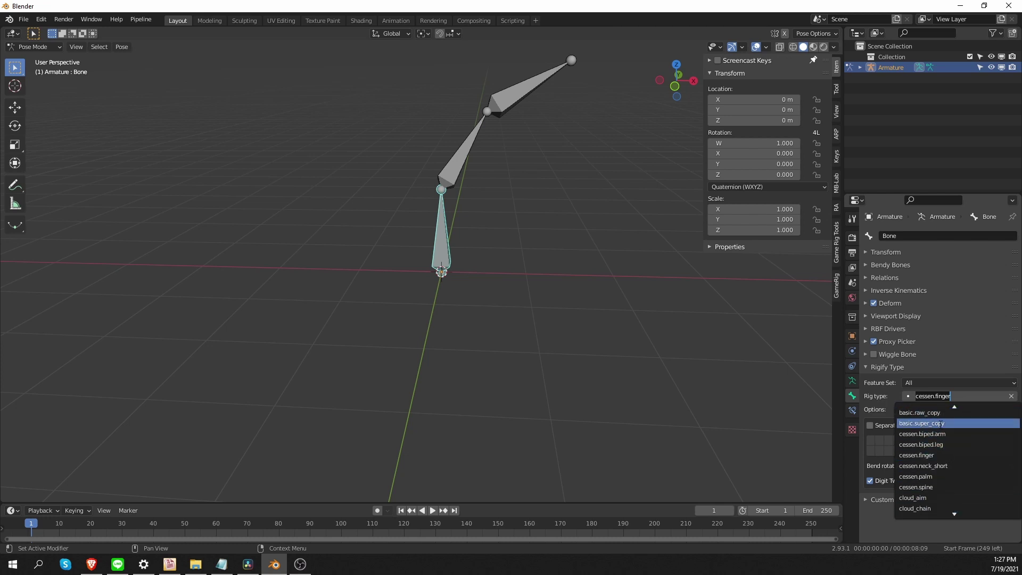
click(915, 424)
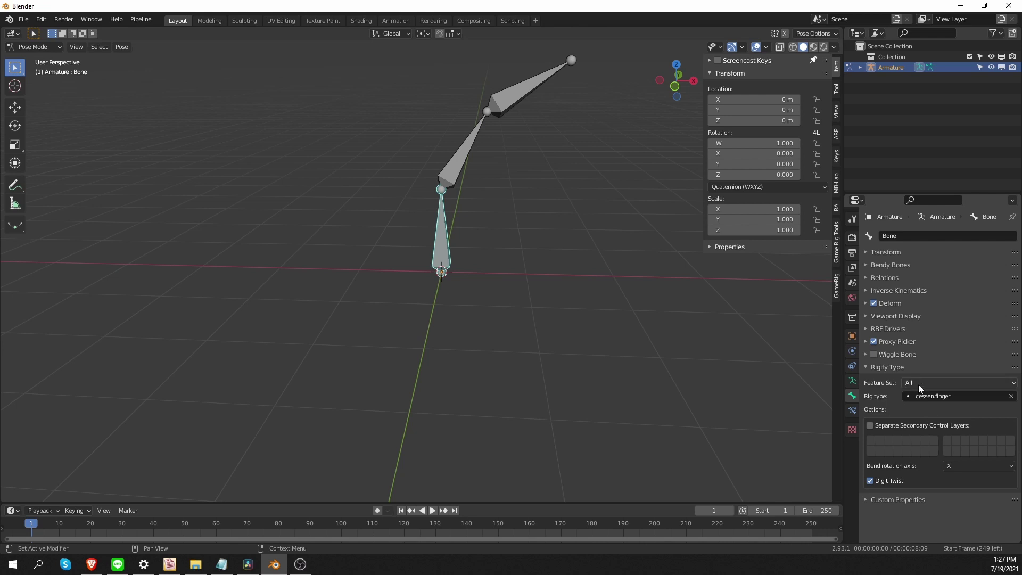
click(934, 384)
click(905, 389)
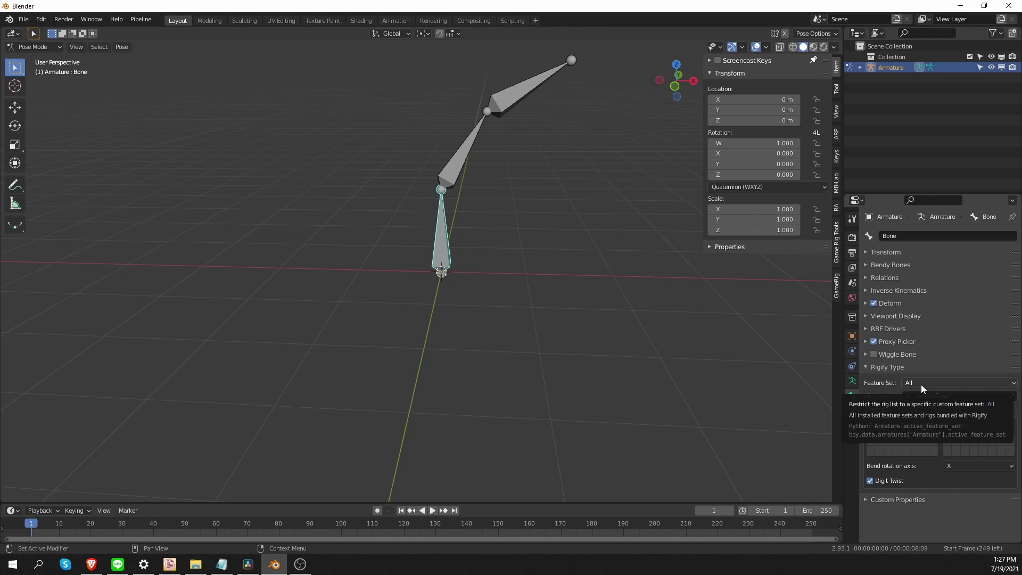
click(922, 382)
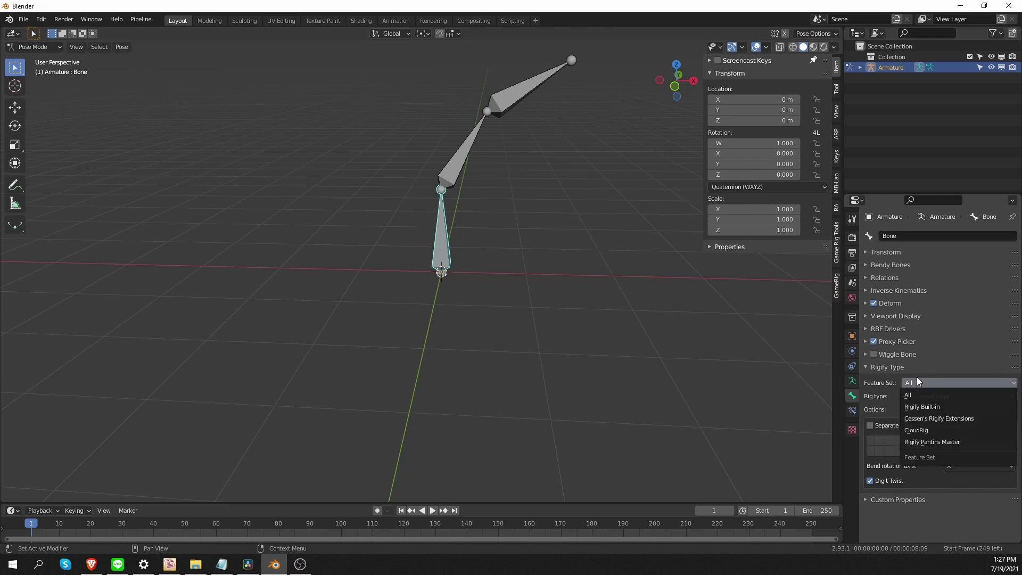
click(969, 419)
Browse the filtered rig type list and leave cessen.finger selected
click(934, 397)
key(Down)
key(Down)
key(Down)
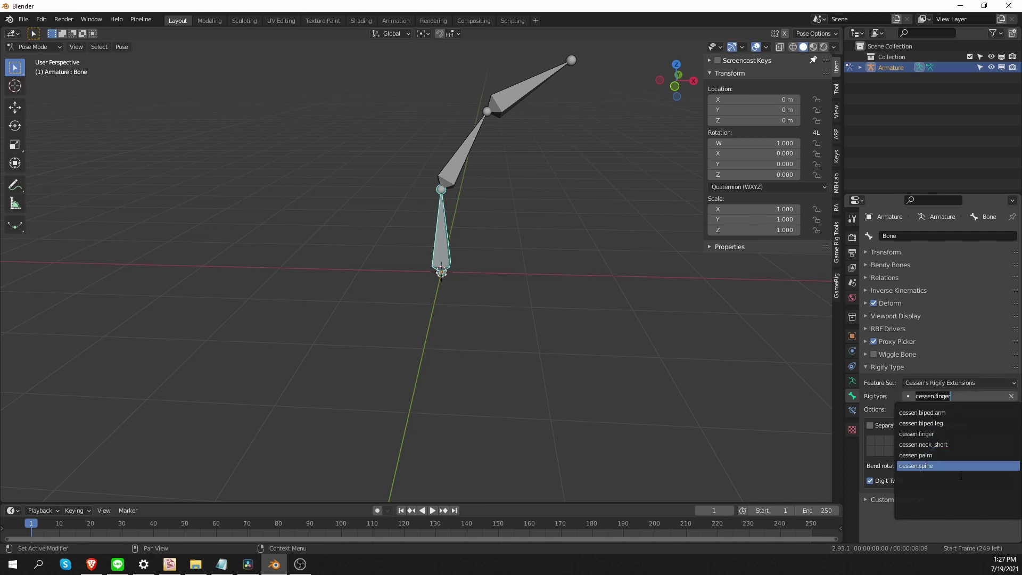
key(Down)
key(Up)
key(Up)
key(Up)
key(Down)
key(Down)
key(Down)
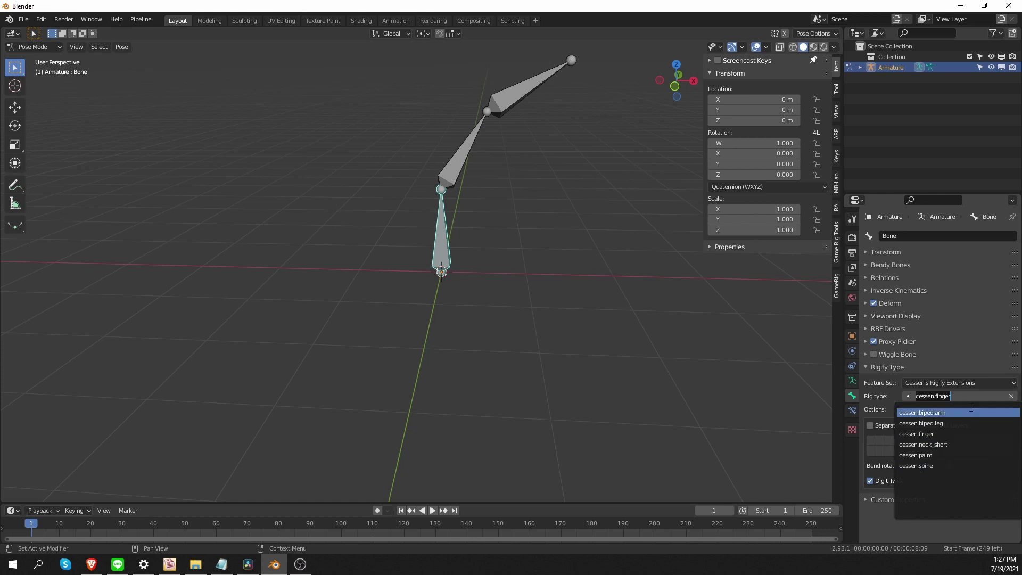
key(Up)
key(Down)
key(Down)
key(Down)
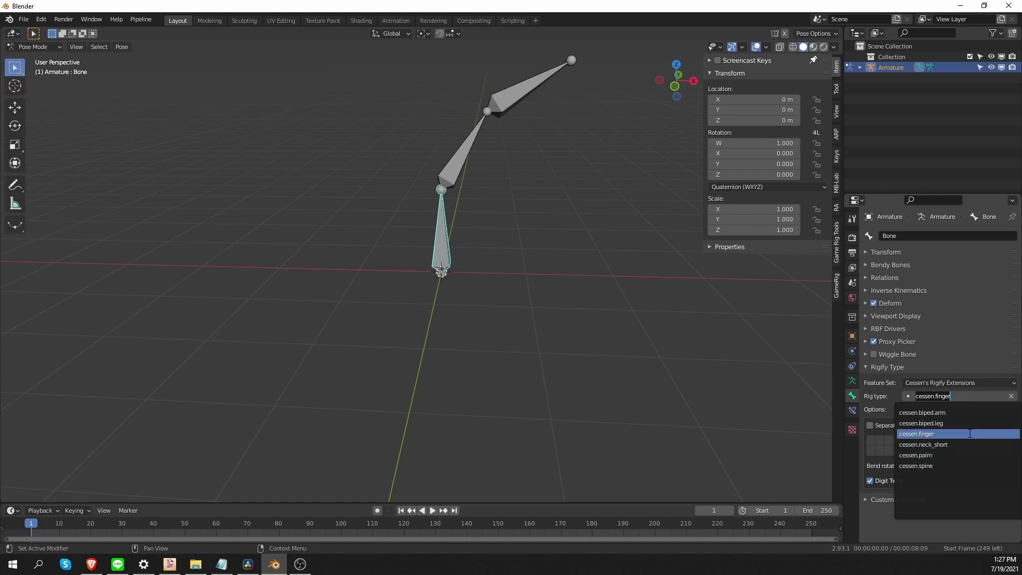
key(Escape)
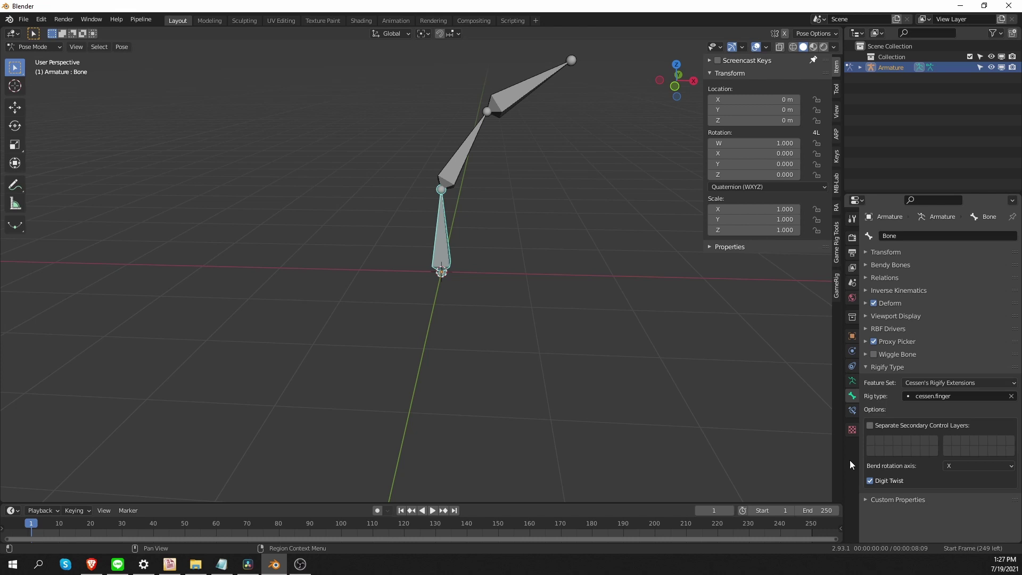
In Edit Mode, expand the armature's Rigify sample section and enlarge the rig-type list
key(ctrl+Tab)
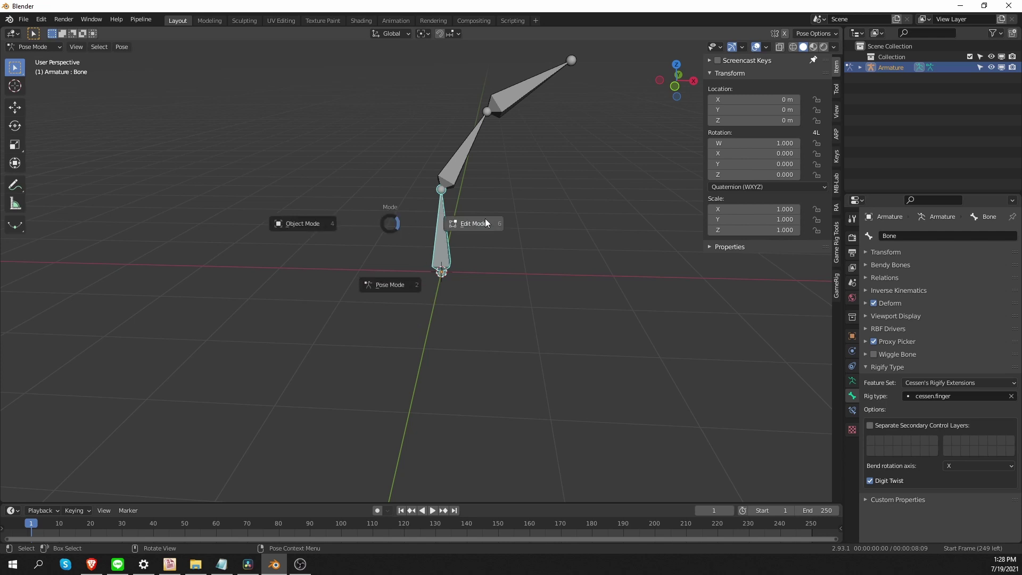
click(484, 218)
click(852, 380)
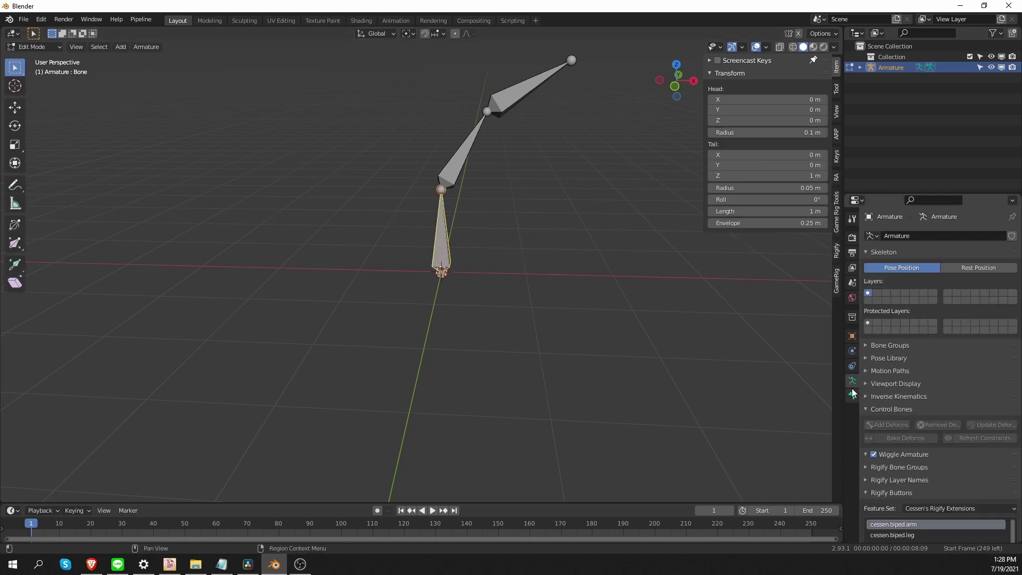
click(885, 380)
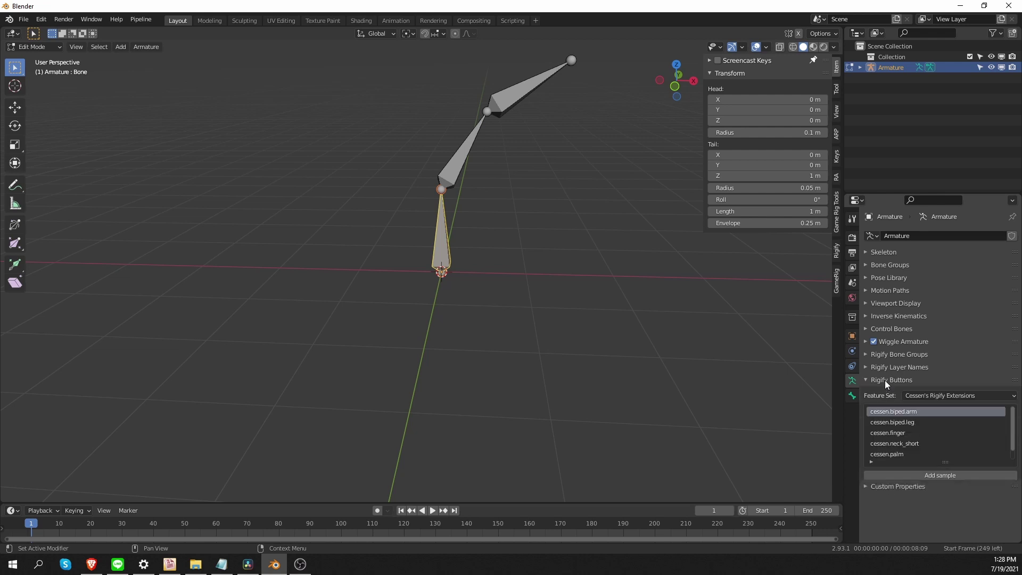
drag(880, 467, 931, 487)
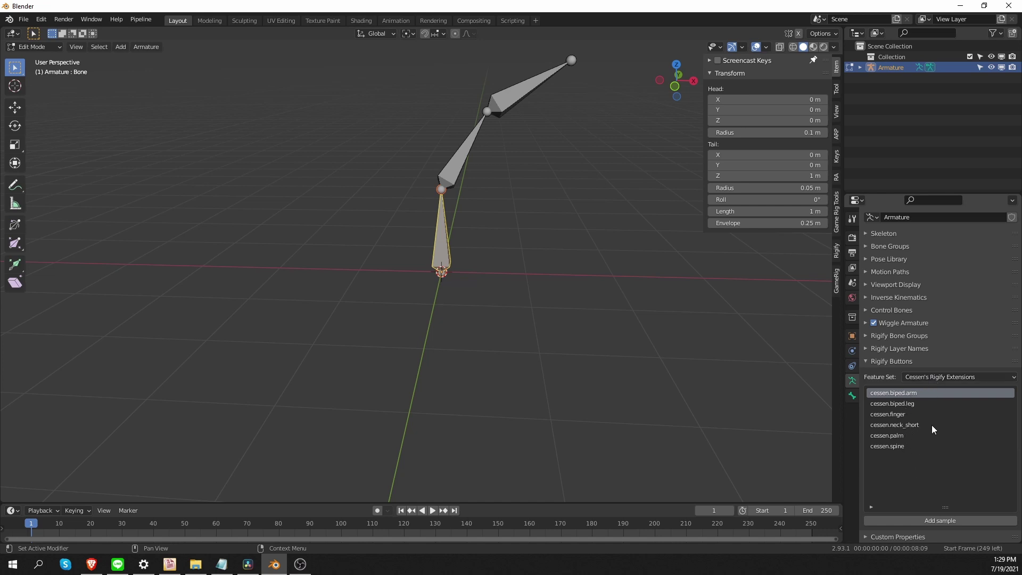
Filter the sample rig types to the CloudRig feature set, listing cloud_aim and cloud_chain
click(925, 377)
click(937, 389)
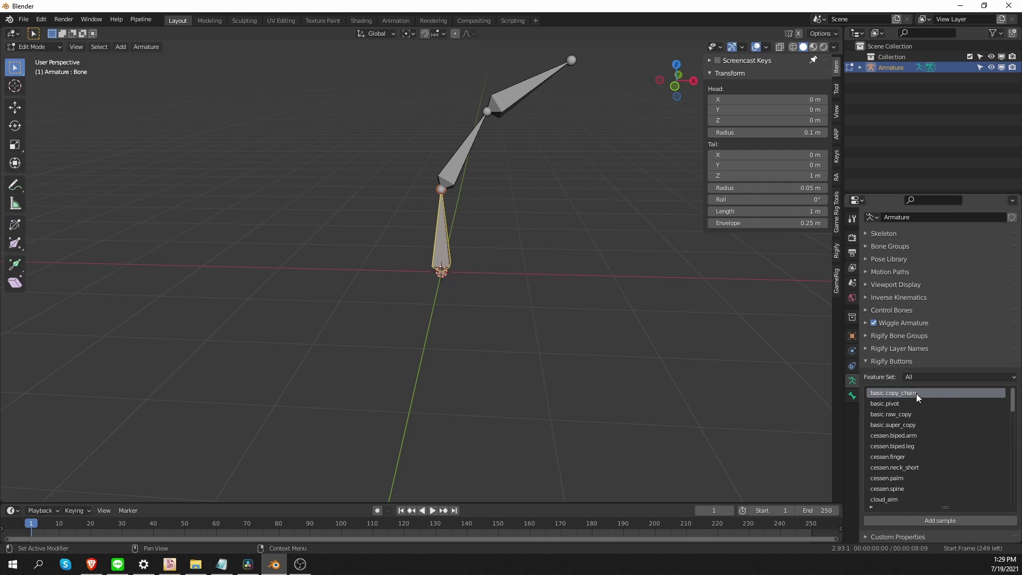
click(918, 377)
click(932, 423)
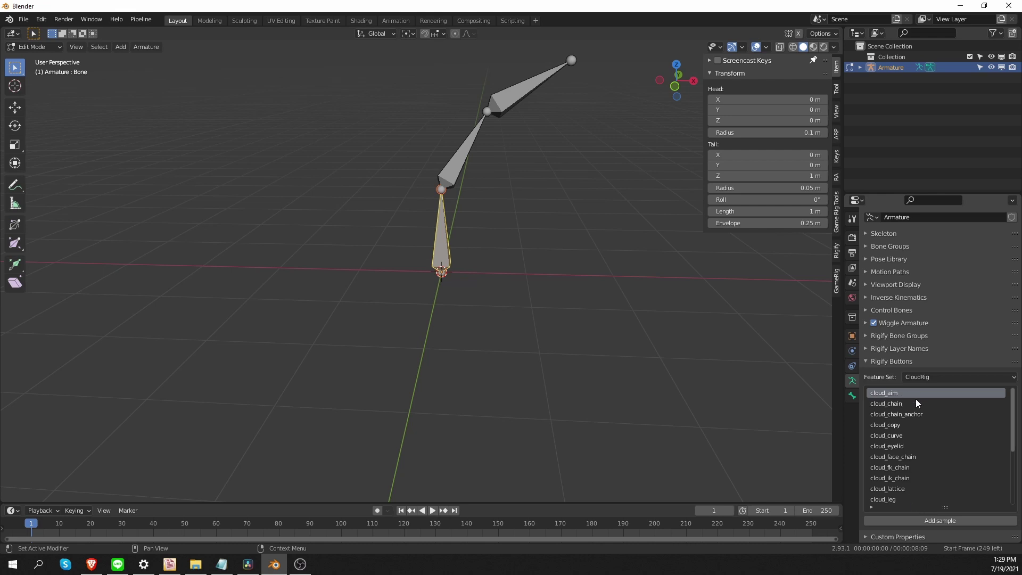
Delete all existing bones and add the cloud_fk_chain sample chain
key(a)
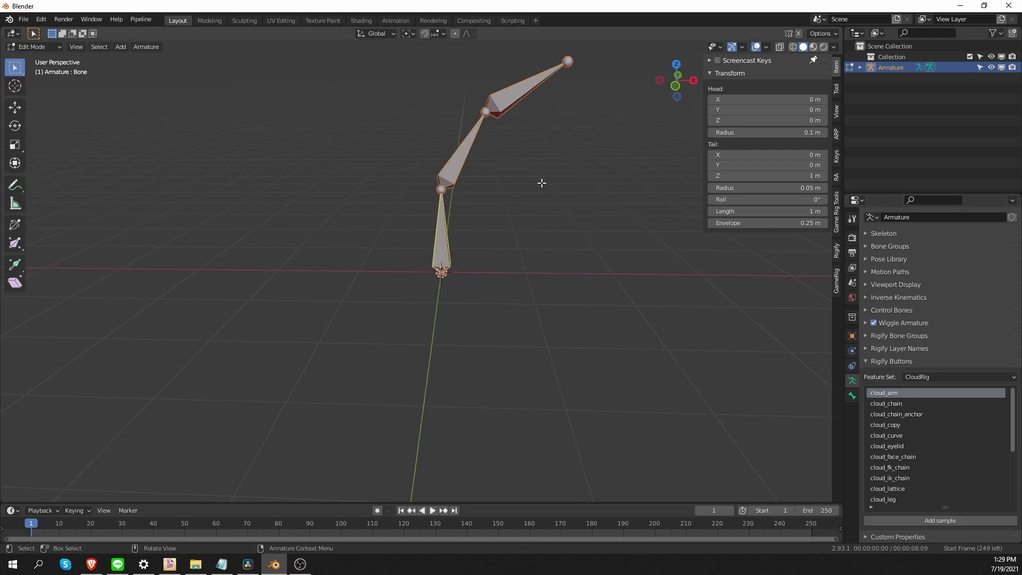
key(x)
click(538, 190)
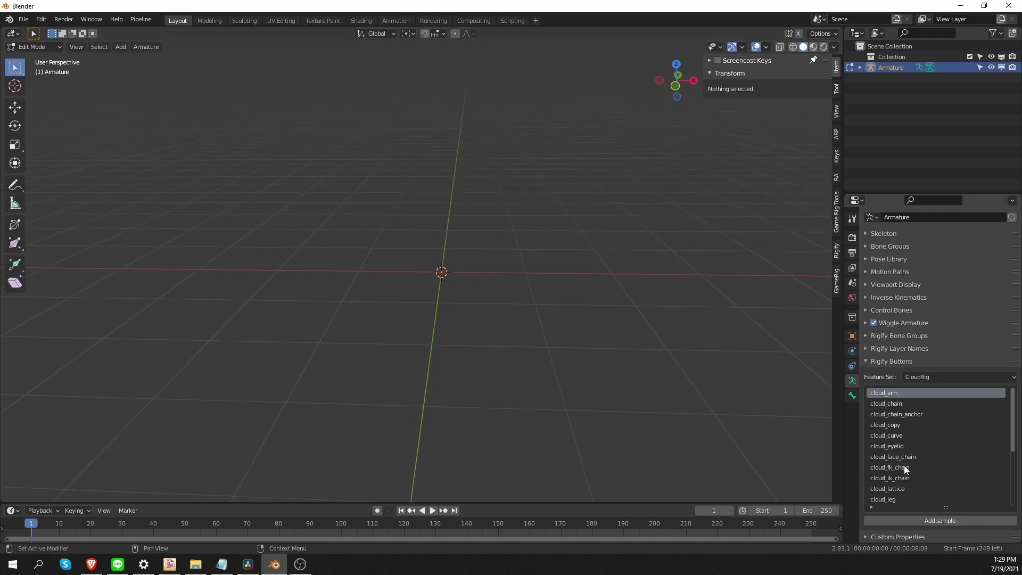
click(904, 467)
click(937, 520)
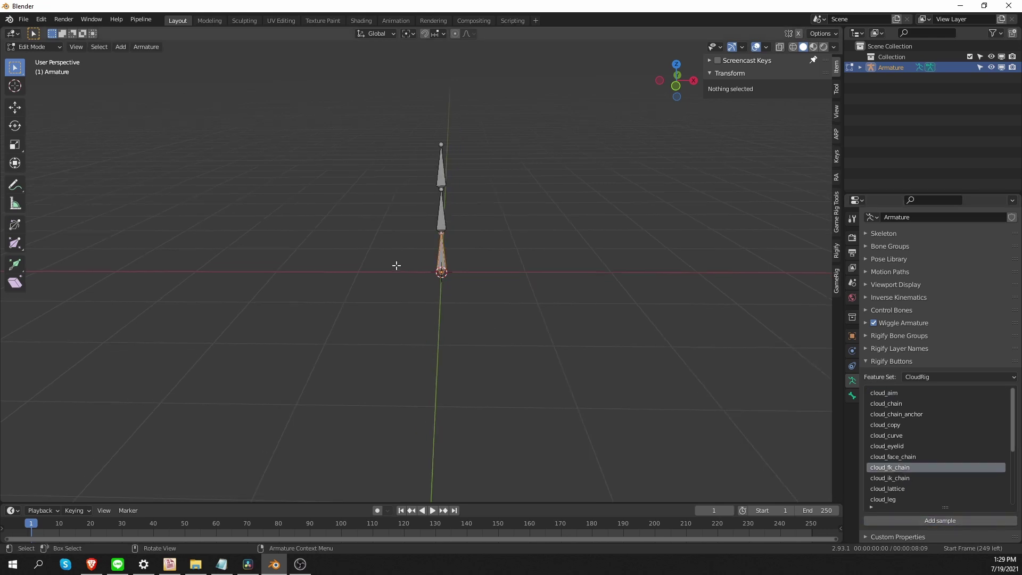
click(443, 219)
key(g)
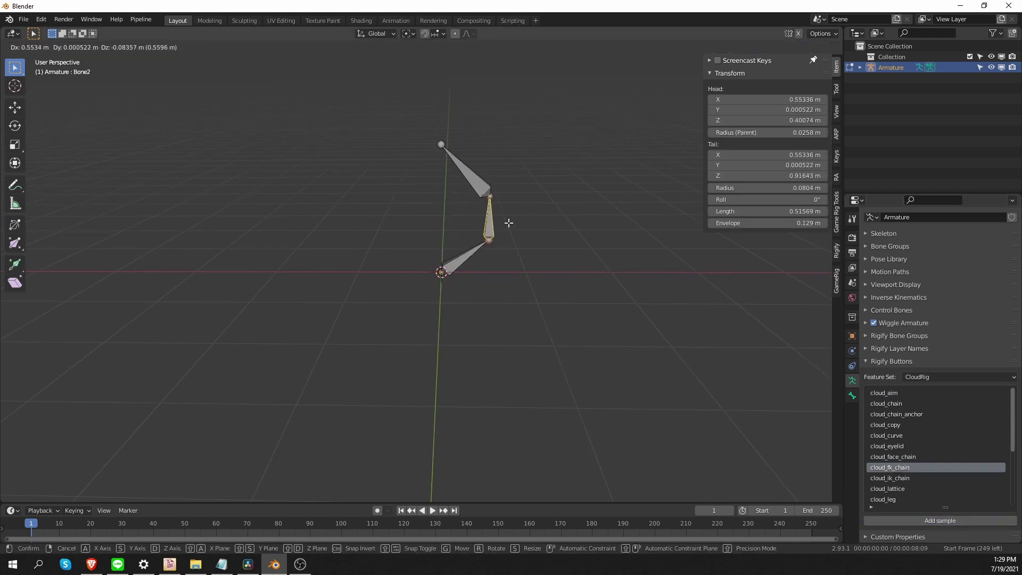
key(Escape)
In Pose Mode, show Bone1's cloud_fk_chain Base Settings with Relink Constraints enabled
key(ctrl+Tab)
click(441, 246)
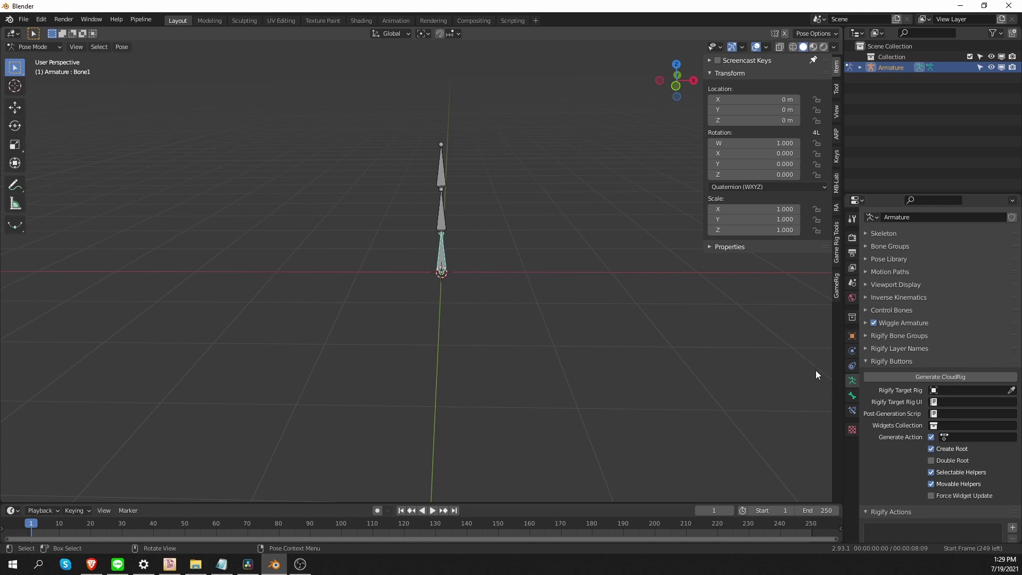
click(852, 396)
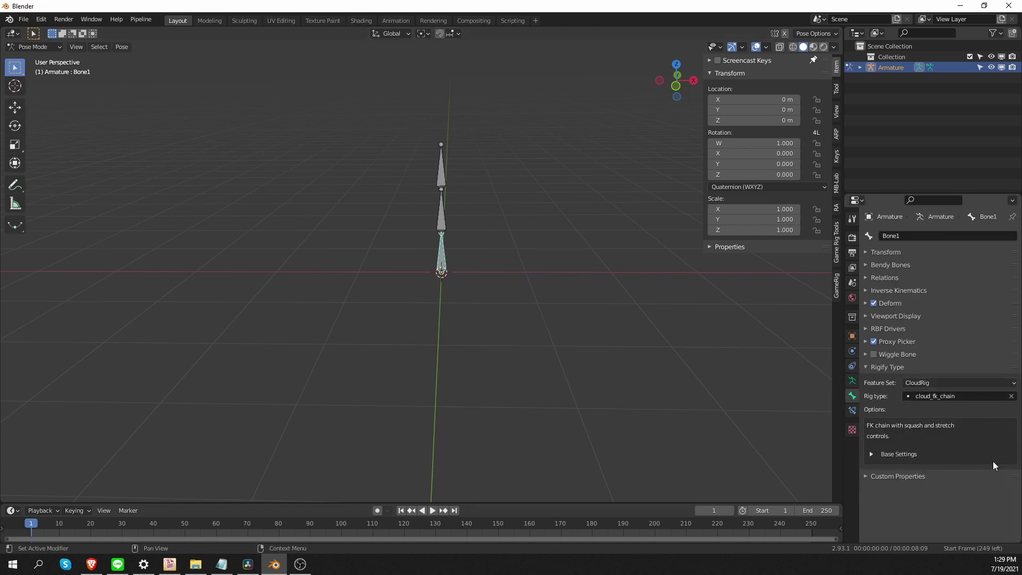
click(875, 454)
scroll(931, 457, down, 2)
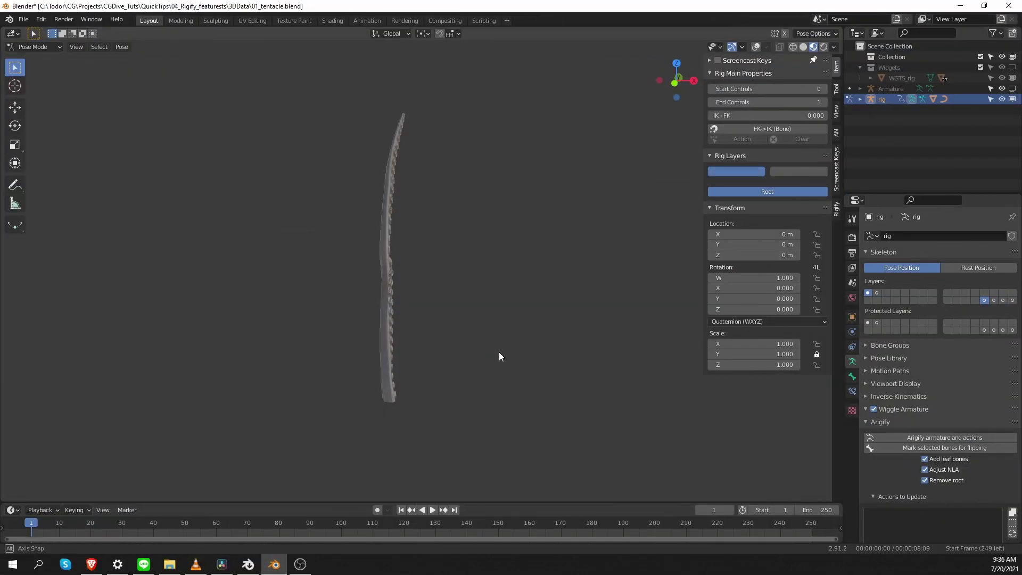
Show the bones and move the tentacle's top control to curl the tip
middle_drag(499, 357, 436, 123)
key(shift+alt+z)
click(431, 108)
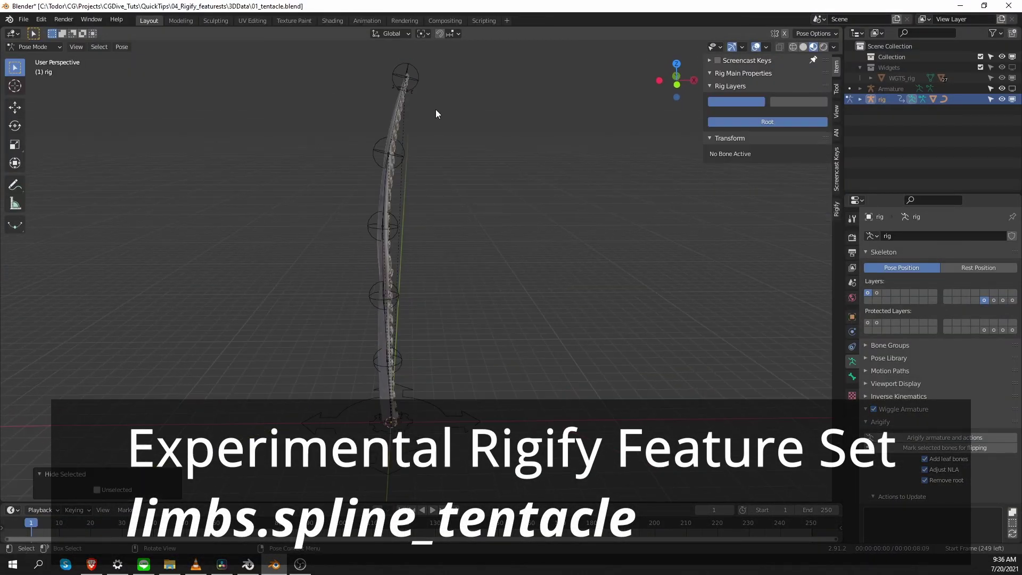
key(g)
click(527, 228)
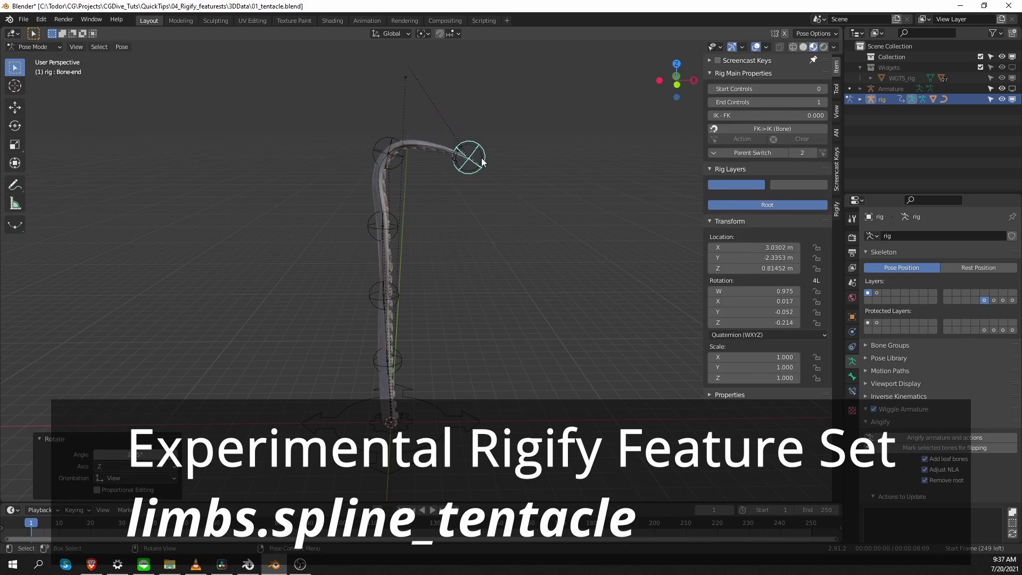
Move three middle tentacle controls to bend the chain into an S-curve
click(407, 156)
key(g)
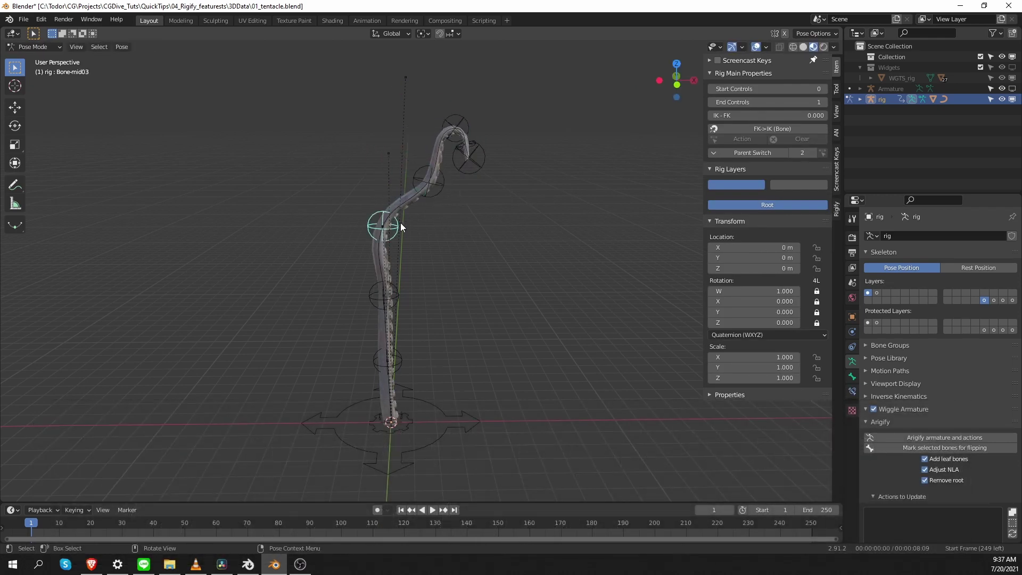
click(387, 220)
click(398, 295)
key(g)
click(433, 297)
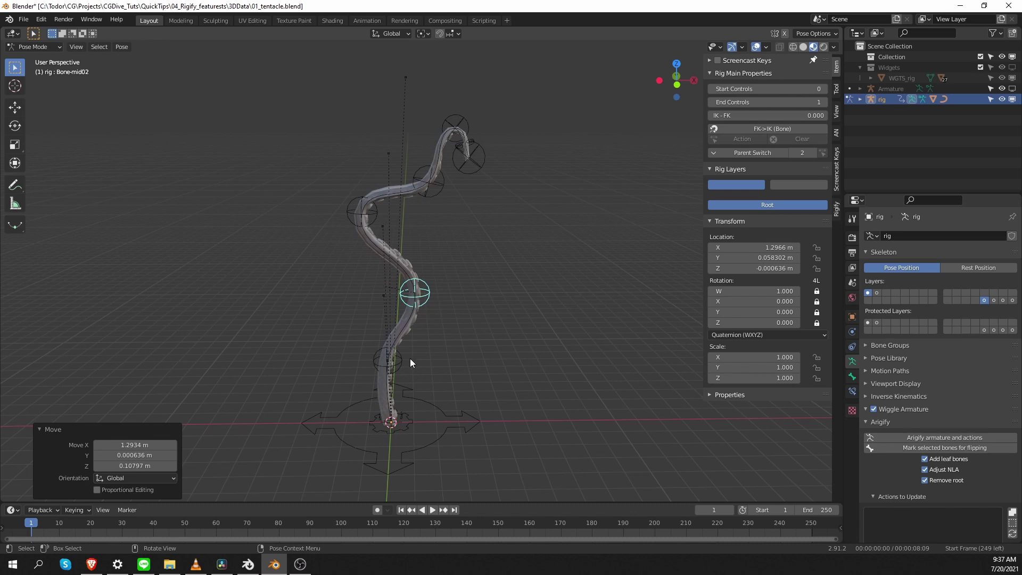
click(409, 359)
key(g)
click(410, 415)
Rotate the tentacle's base control and reshape the curve with the end and middle controls
click(405, 422)
click(396, 417)
key(r)
key(r)
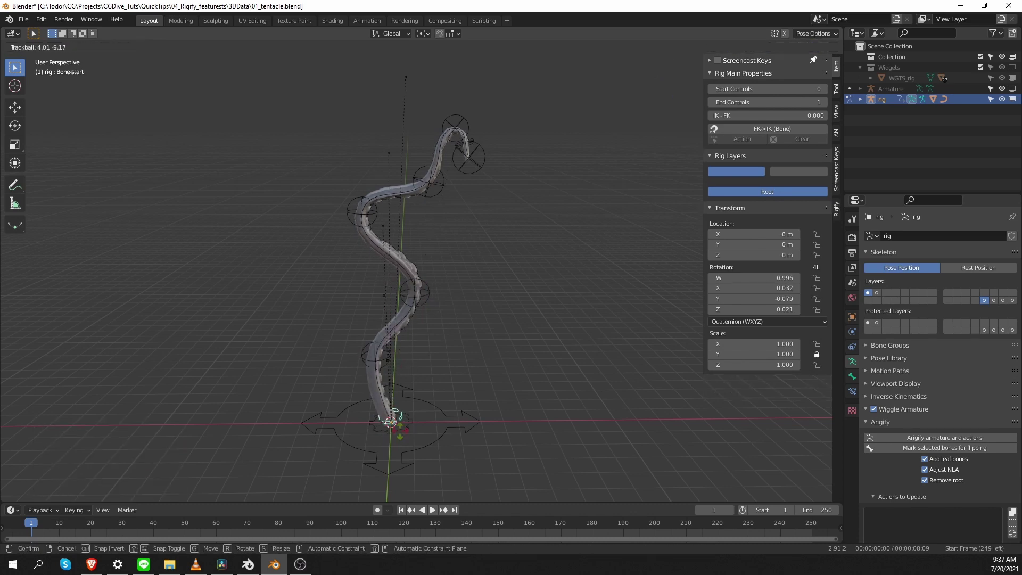
click(382, 422)
scroll(497, 222, up, 6)
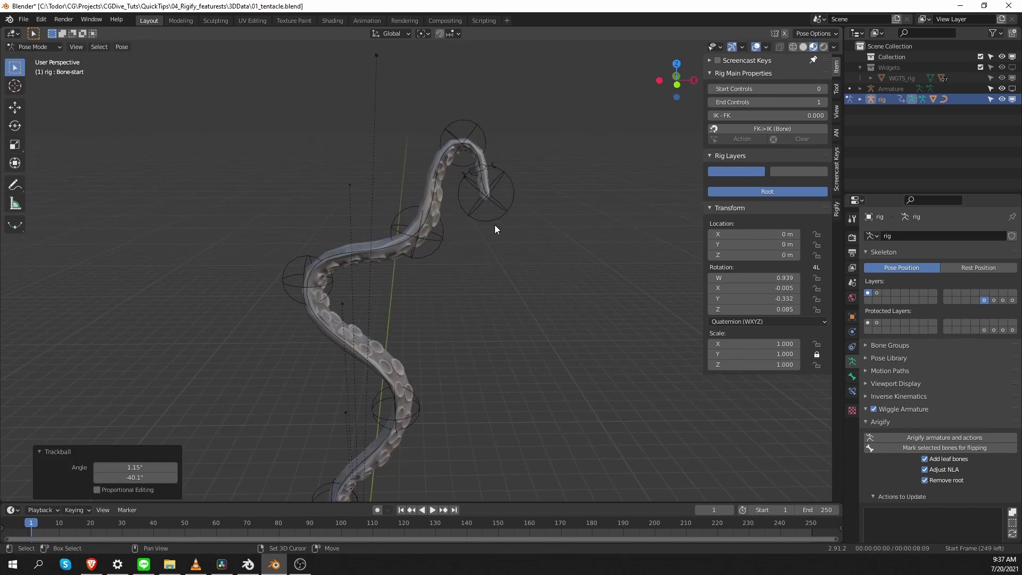
click(539, 194)
click(540, 192)
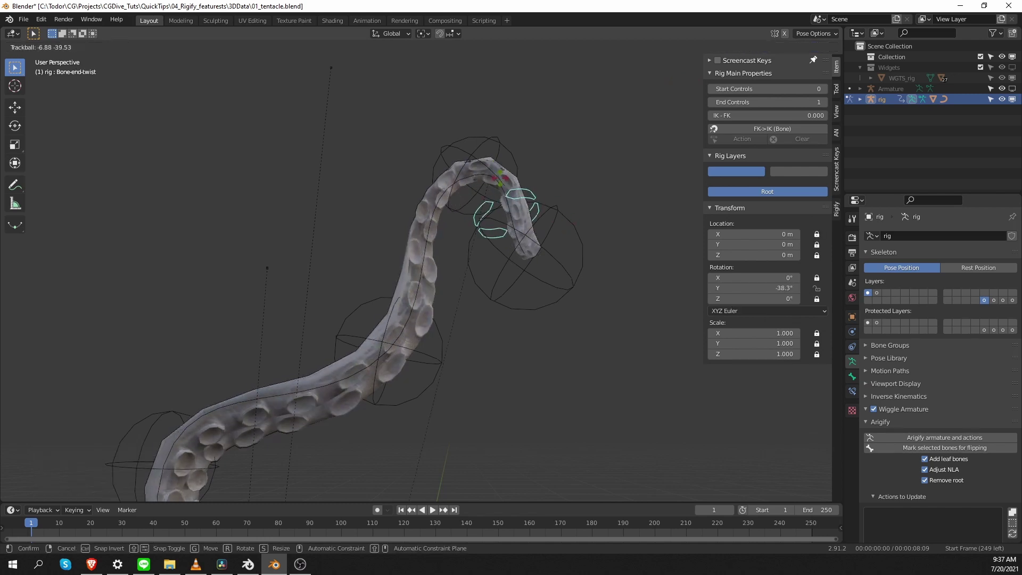
scroll(525, 292, down, 4)
mouse_move(428, 337)
mouse_down()
mouse_move(347, 375)
mouse_move(320, 372)
mouse_move(436, 371)
mouse_up()
Change the viewport shading and raise the left arm with its forearm IK control
scroll(435, 371, down, 2)
key(z)
click(522, 330)
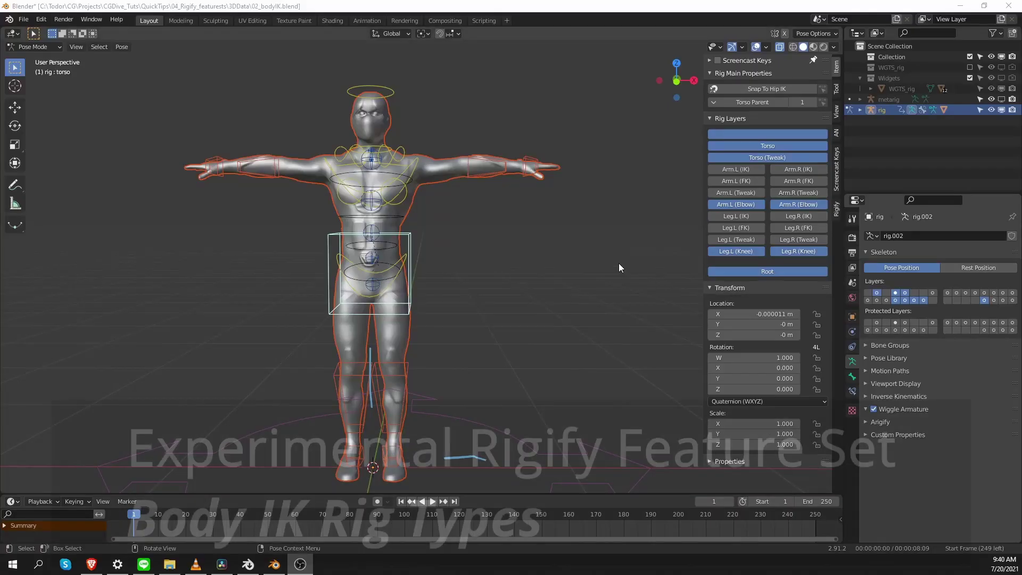
key(g)
click(500, 149)
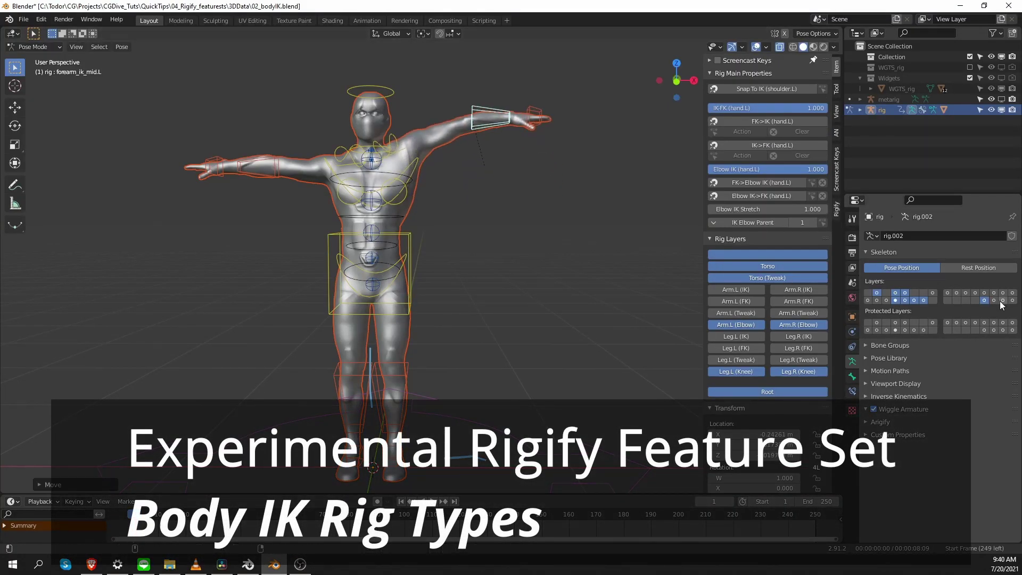
key(r)
click(567, 160)
Move the right shin IK control to bend the leg up into a kick
key(g)
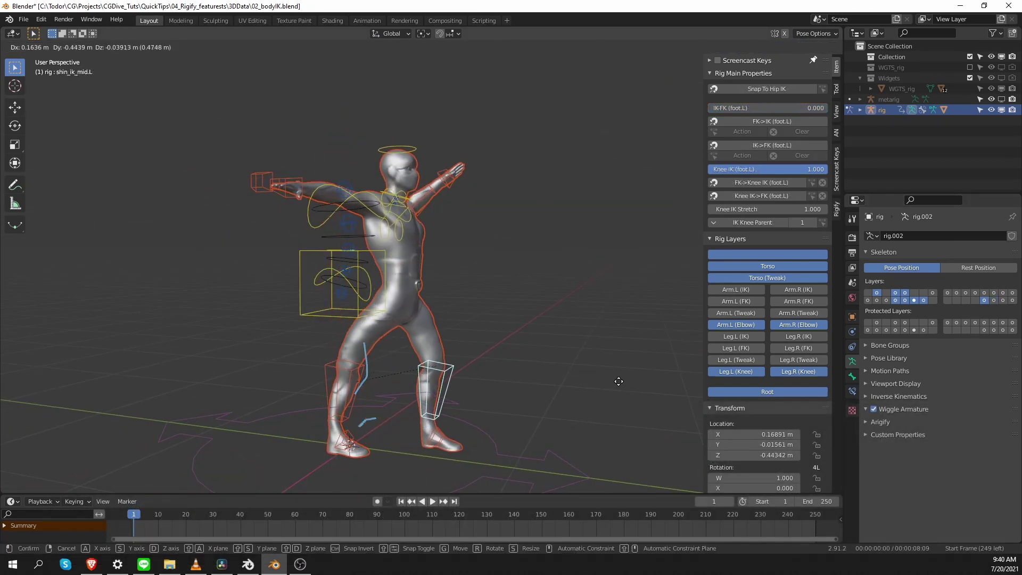
click(630, 388)
key(g)
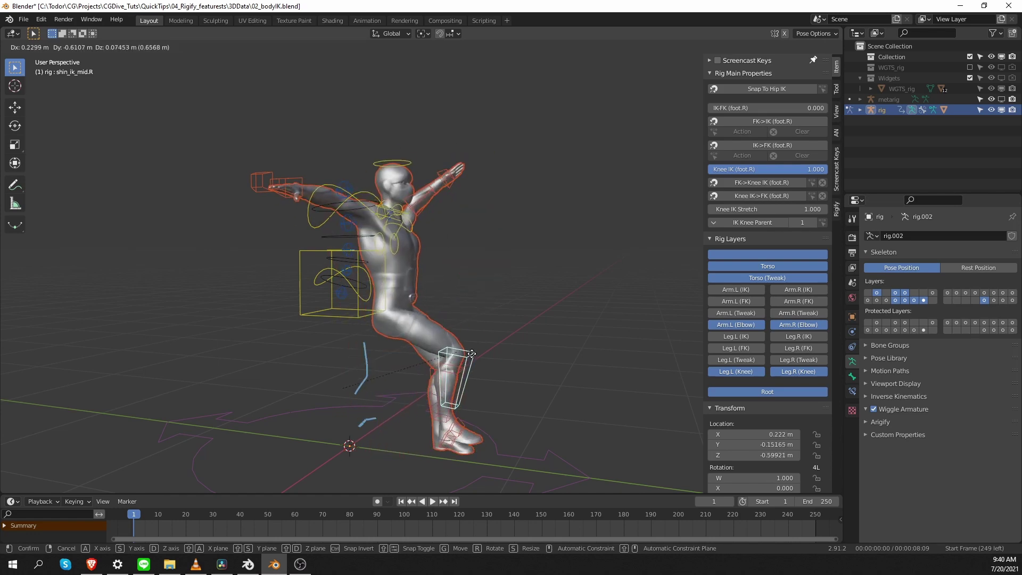
click(542, 367)
key(g)
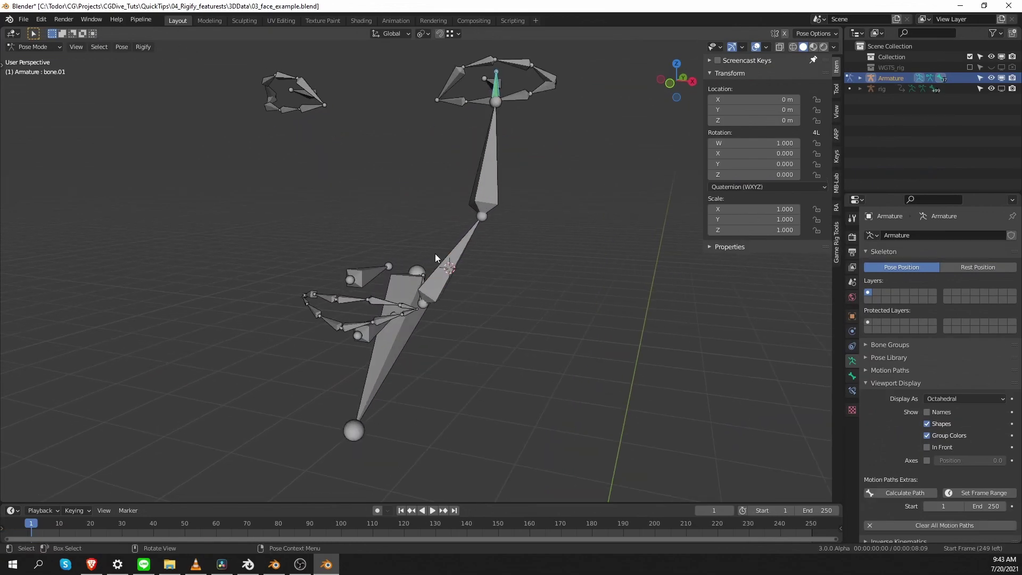
Hide the metarig and put the generated face rig into Pose Mode
scroll(436, 253, down, 1)
key(ctrl+Tab)
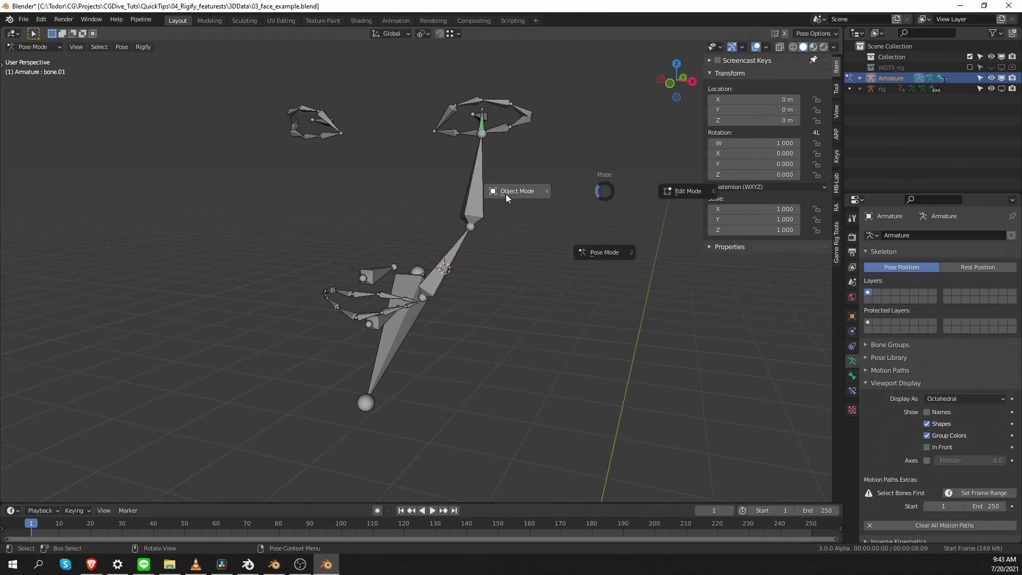
click(505, 194)
key(h)
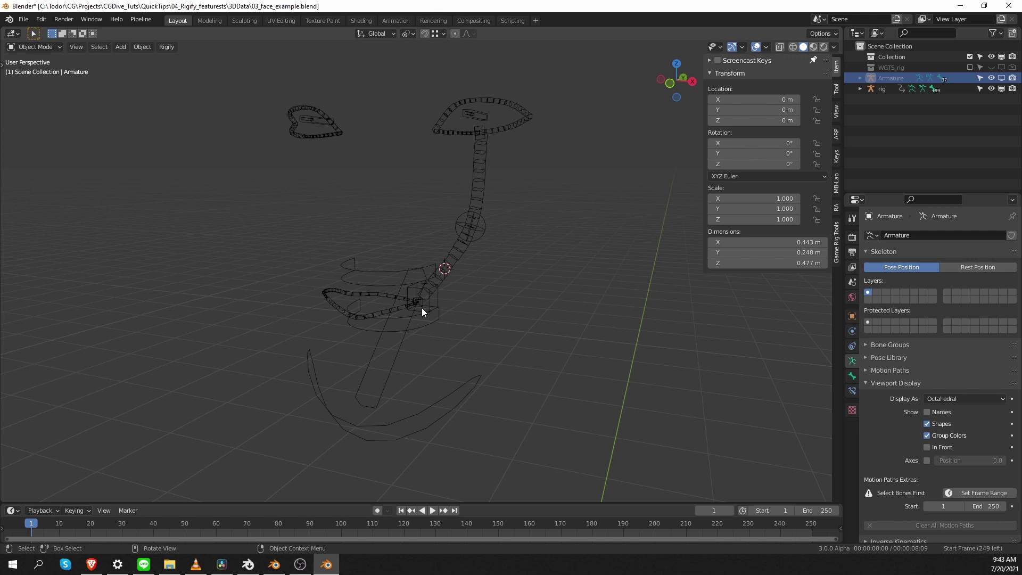
click(421, 308)
key(ctrl+Tab)
Rotate the jaw control open and nudge the lid3.B.L eyelid control slightly down
click(395, 433)
key(r)
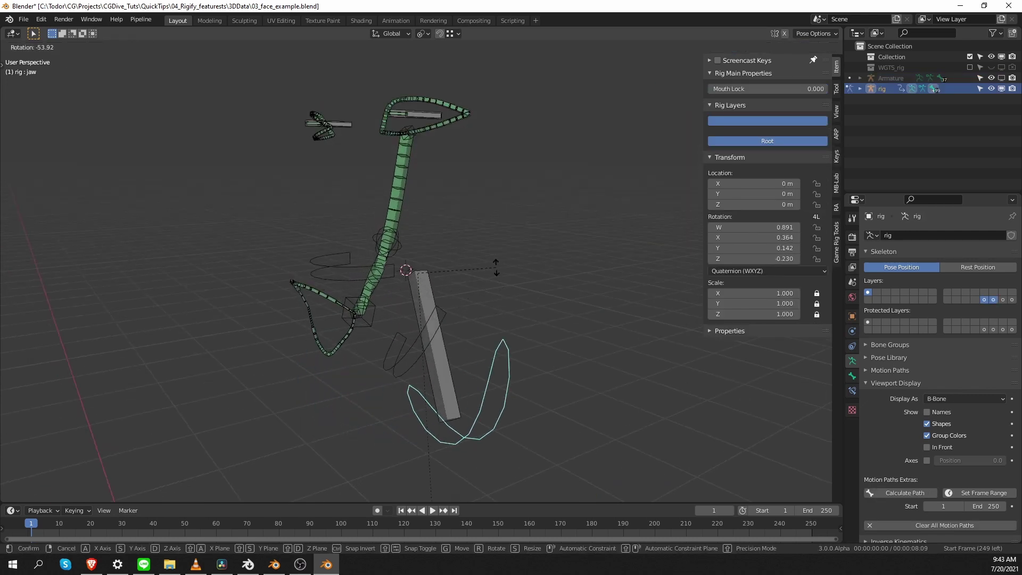
click(511, 337)
mouse_move(511, 338)
middle_down()
mouse_move(514, 320)
mouse_move(505, 346)
middle_up()
key(r)
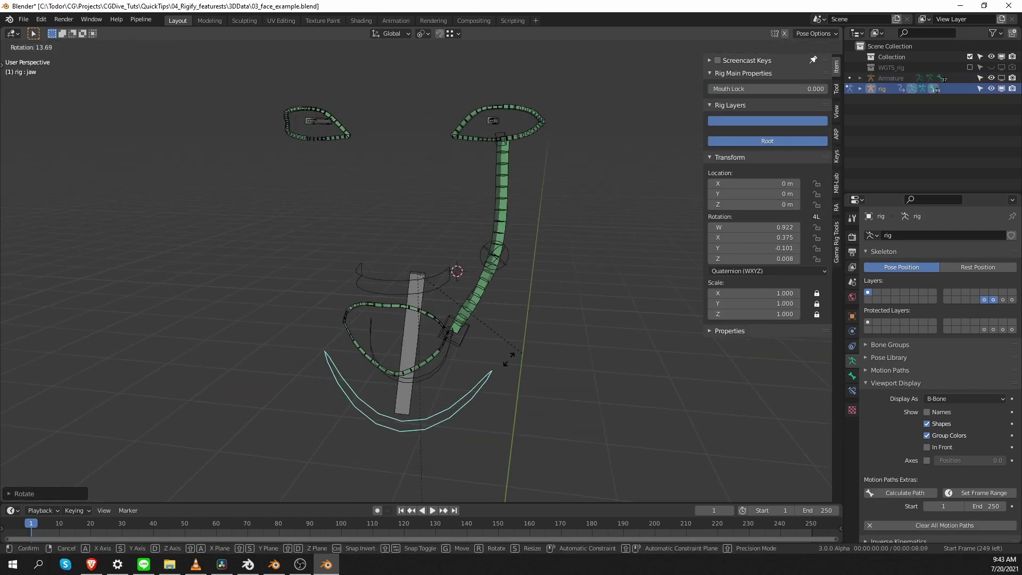
right_click(509, 360)
click(506, 135)
key(g)
click(515, 158)
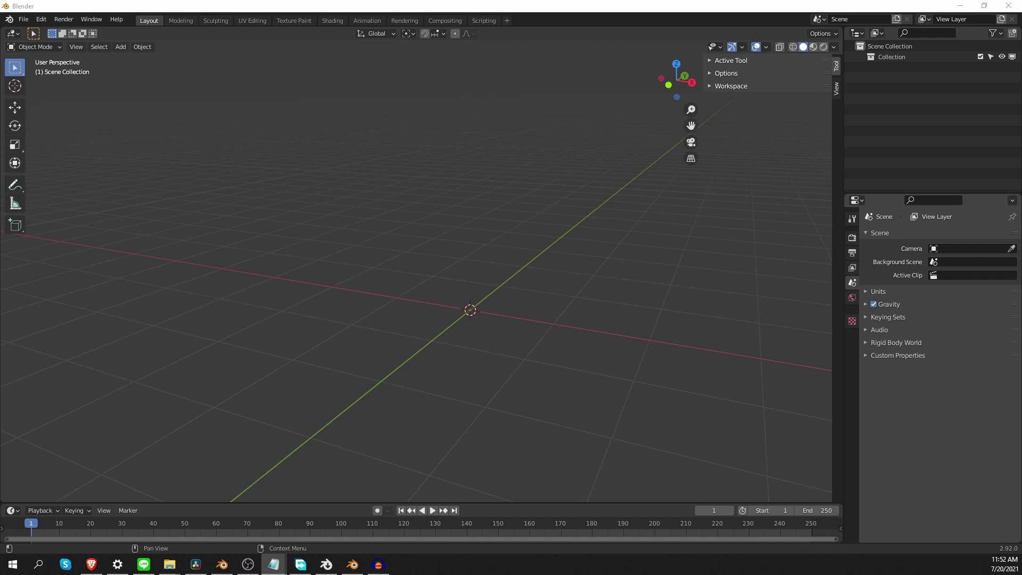
Add a single-bone armature and preview the cloud_eyelid CloudRig sample on it
key(shift+a)
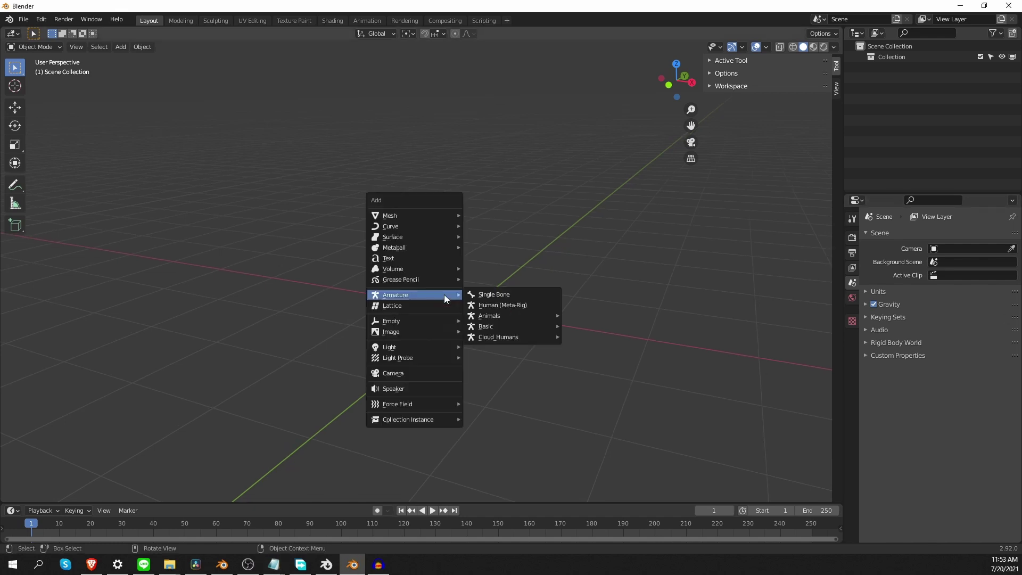
click(494, 294)
key(Tab)
scroll(947, 467, down, 3)
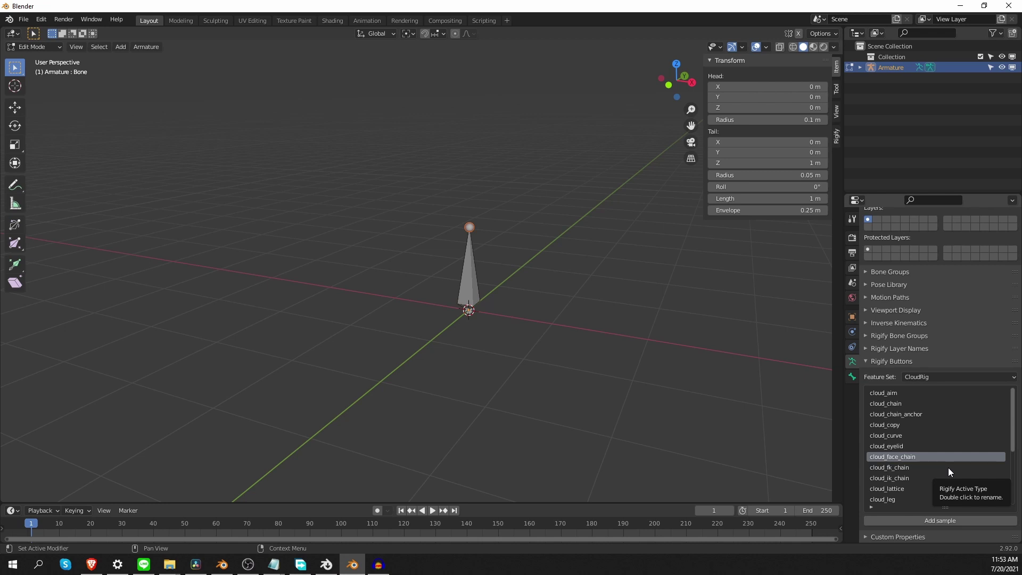
click(903, 445)
middle_drag(458, 276, 488, 269)
Undo the sample change and return the armature to Object Mode
key(ctrl+z)
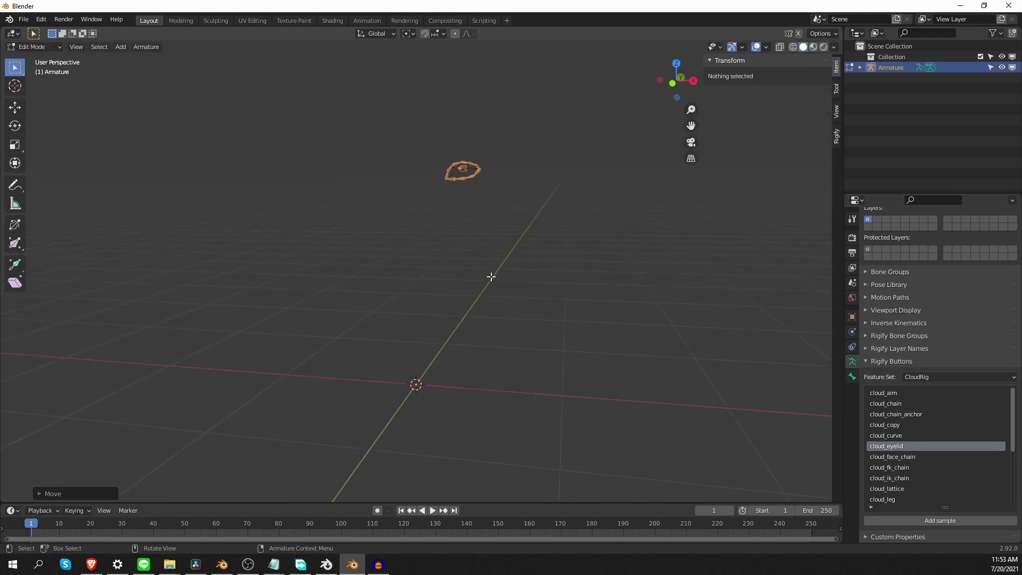
key(ctrl+z)
middle_drag(617, 375, 624, 361)
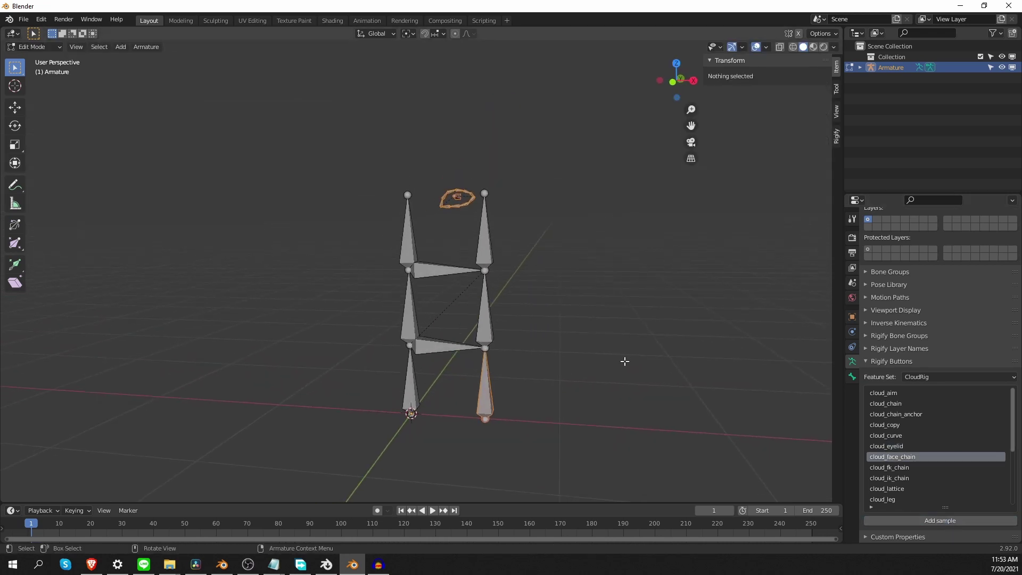
key(Tab)
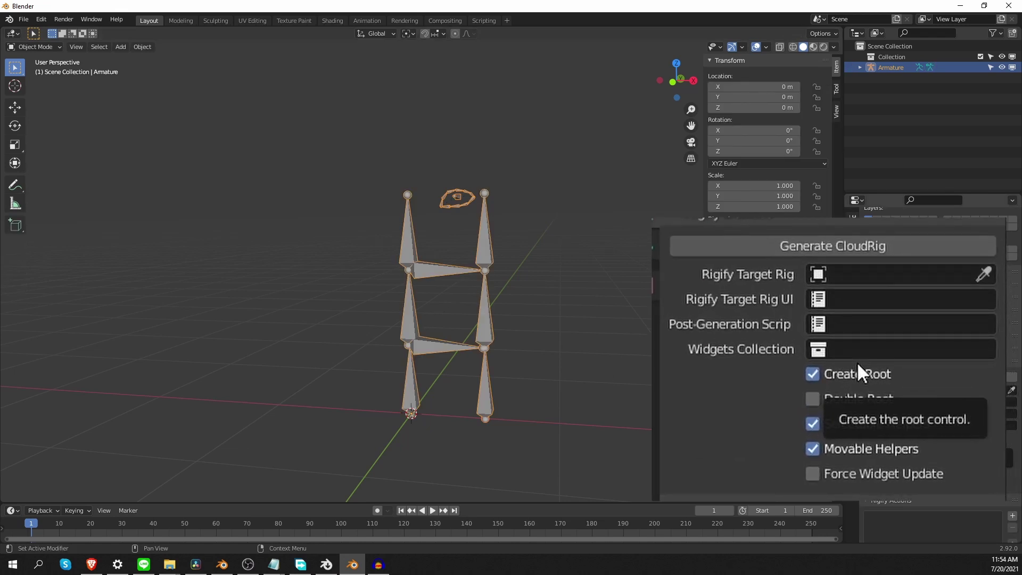
key(Tab)
key(Tab)
Delete the armature and bring up the Armature > Cloud Humans meta-rig list
key(x)
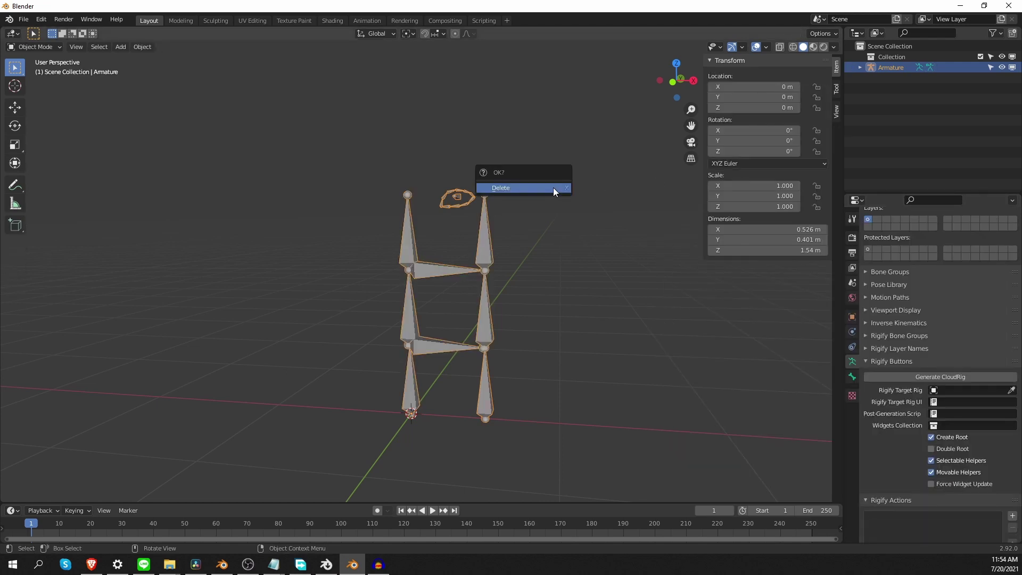
click(554, 188)
key(shift+a)
mouse_move(367, 310)
mouse_move(418, 350)
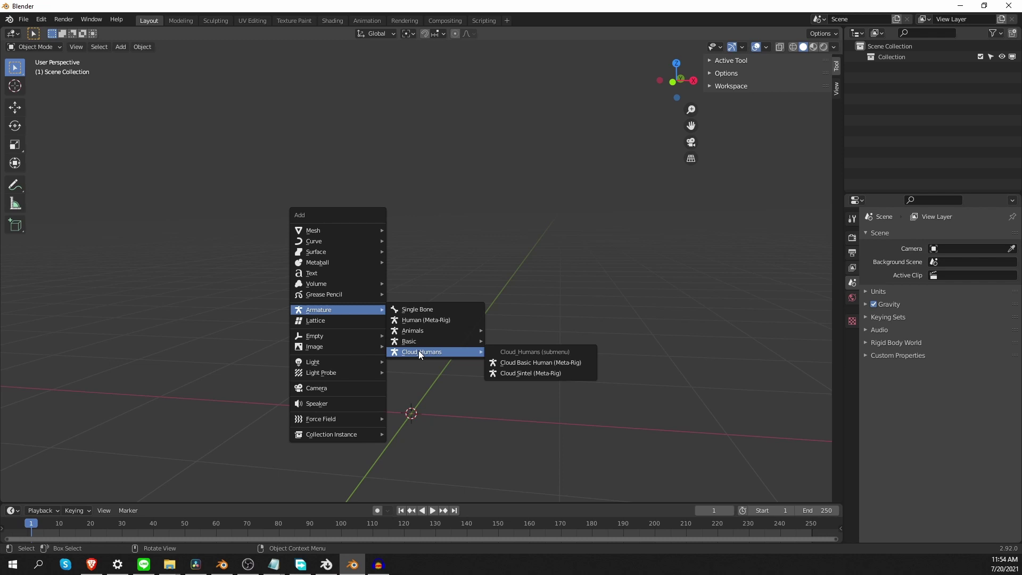
Add the Cloud Sintel meta-rig, switch it to Pose Mode and frame its face bones
click(559, 372)
middle_drag(561, 368, 529, 319)
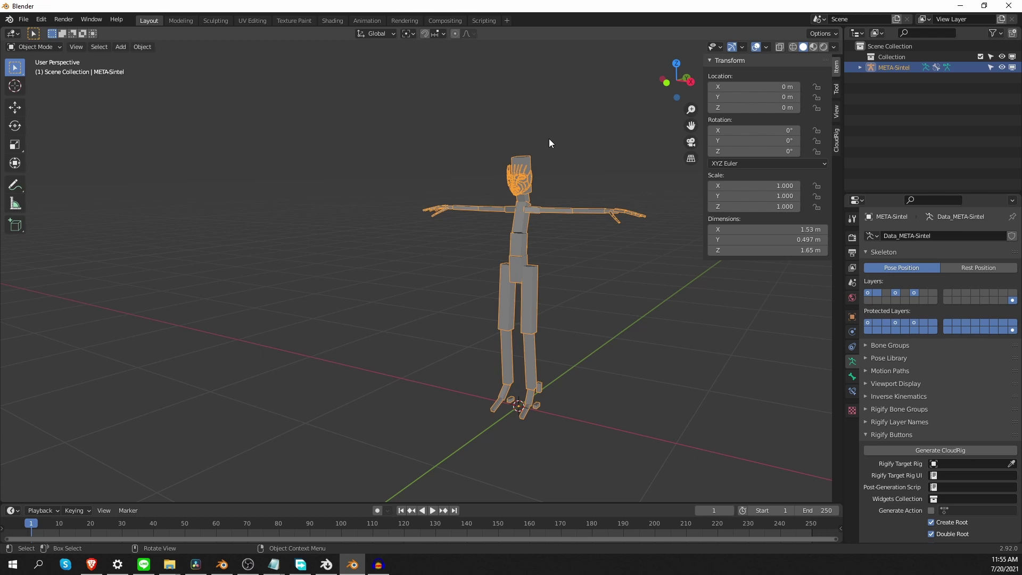
scroll(564, 143, up, 3)
key(Tab)
click(33, 47)
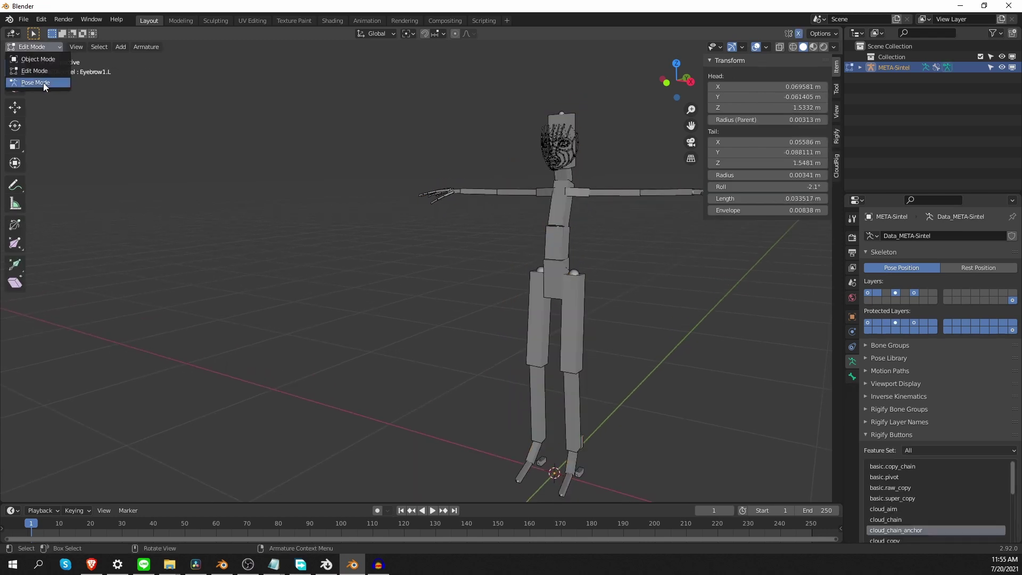
click(44, 83)
key(KP_Decimal)
Inspect the Rigify types of LaughLine1.L, Eyelid_Lower1.L and OuterCheek1_1.L face bones
click(852, 377)
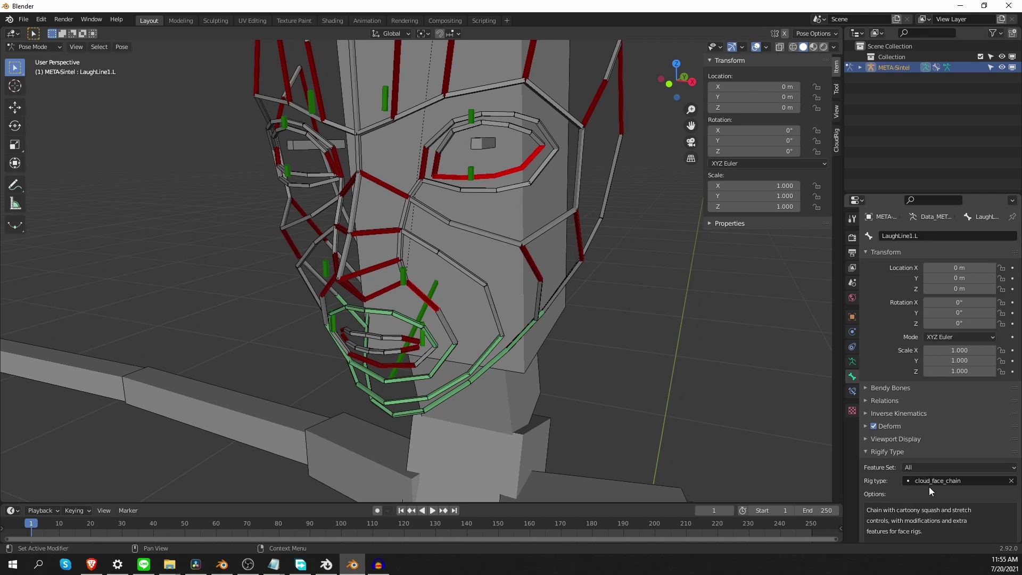
scroll(928, 487, down, 3)
click(534, 159)
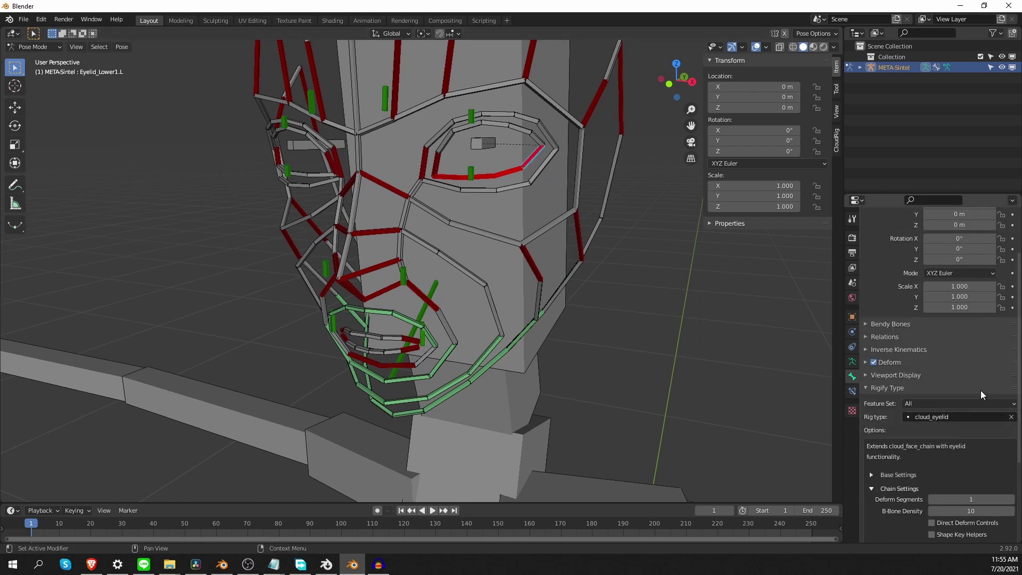
click(532, 263)
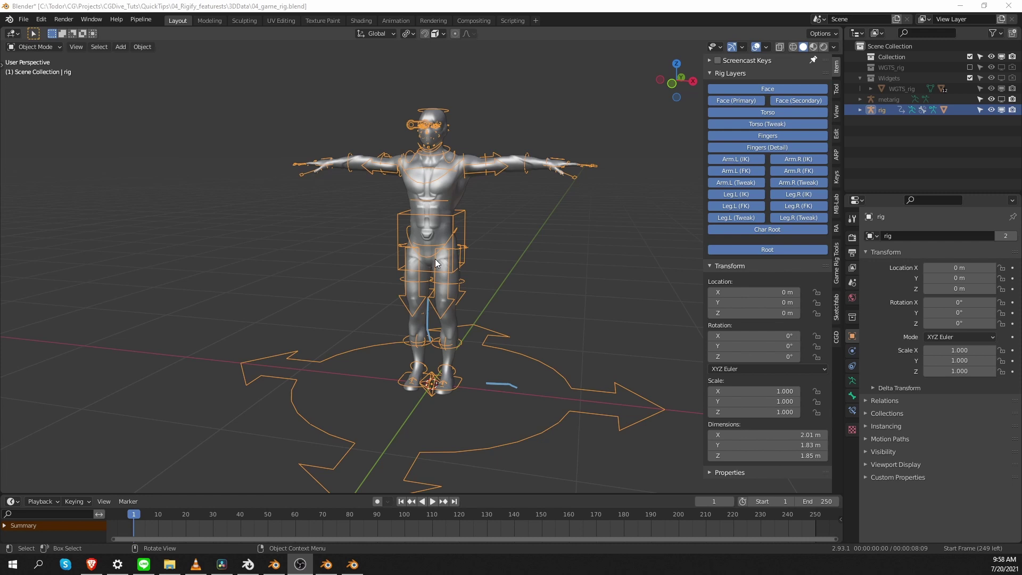
Show only the game rig's deform bone layer, isolate it in local view, and enter Pose Mode
click(852, 381)
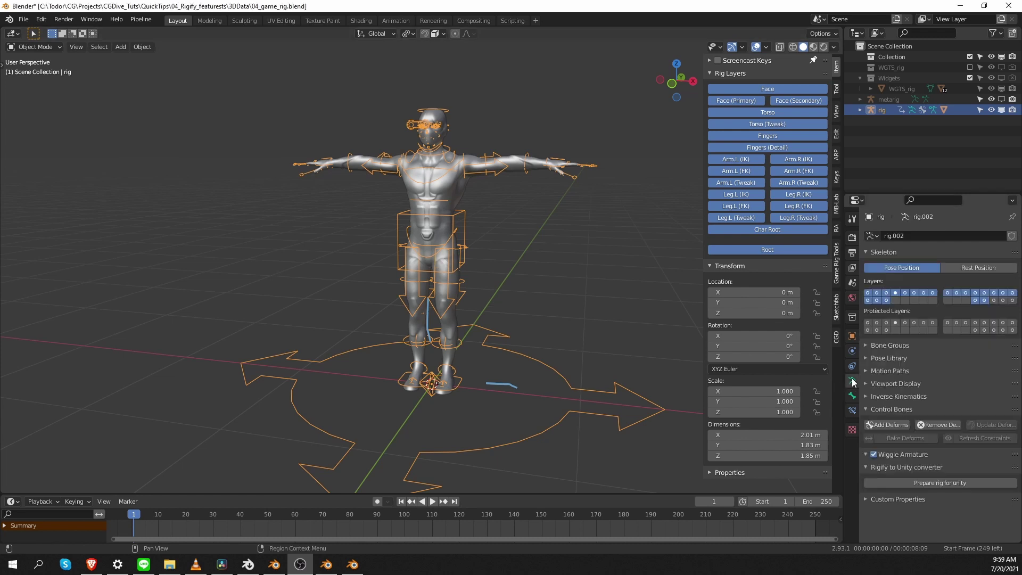
click(993, 300)
key(KP_Divide)
key(ctrl+Tab)
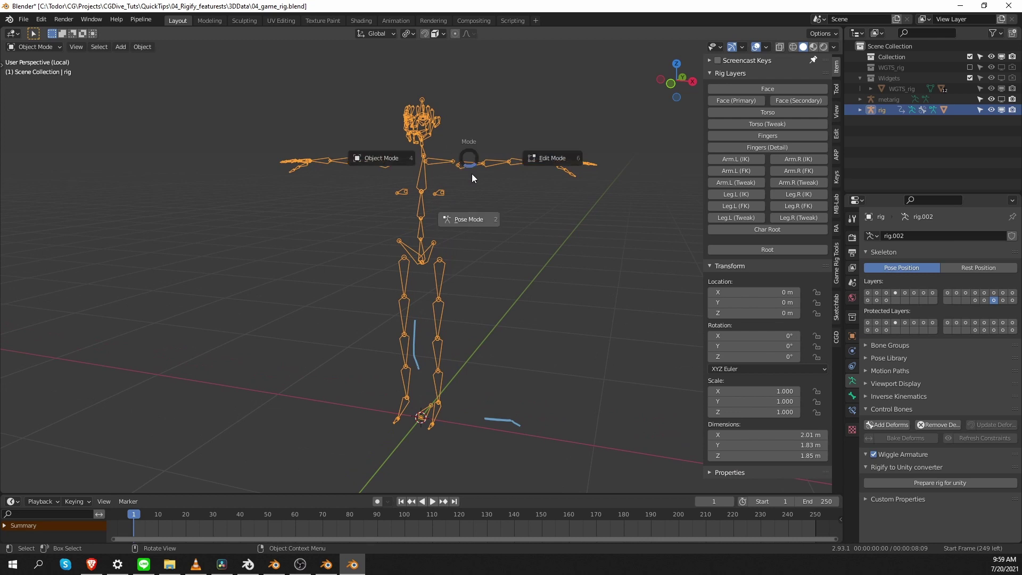
click(468, 245)
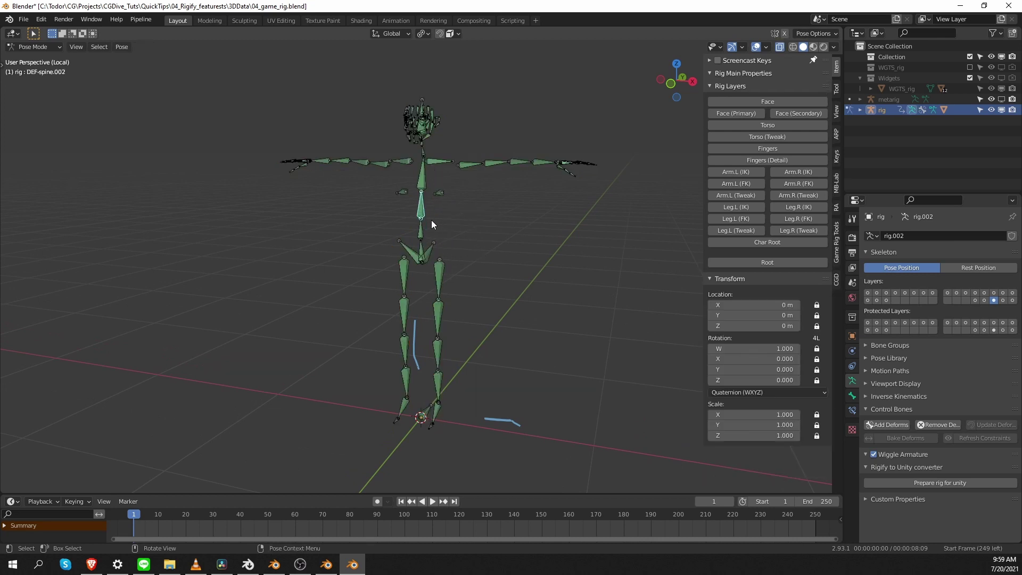
Review the hip DEF-spine bone's Copy Location, Copy Rotation and Damped Track constraints
click(852, 396)
click(852, 410)
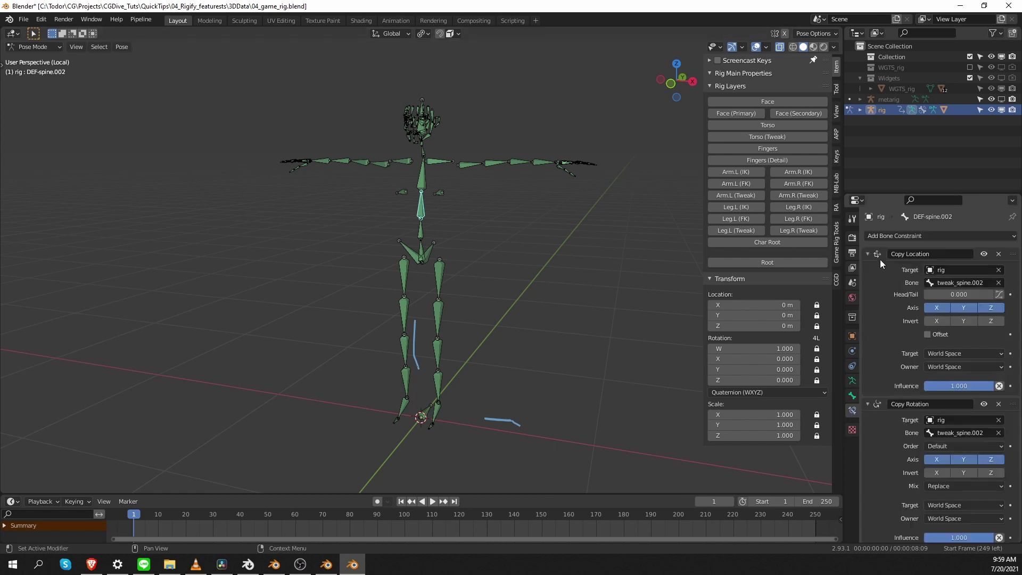
click(416, 246)
click(417, 247)
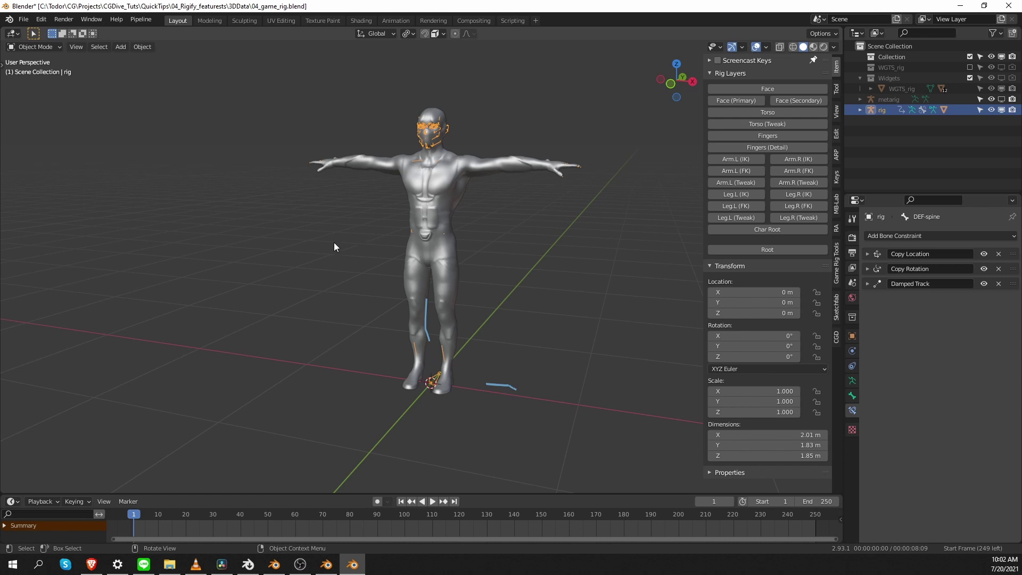
Browse the Game Human and Game Animals meta-rig presets, then isolate the metarig in Pose Mode
key(shift+a)
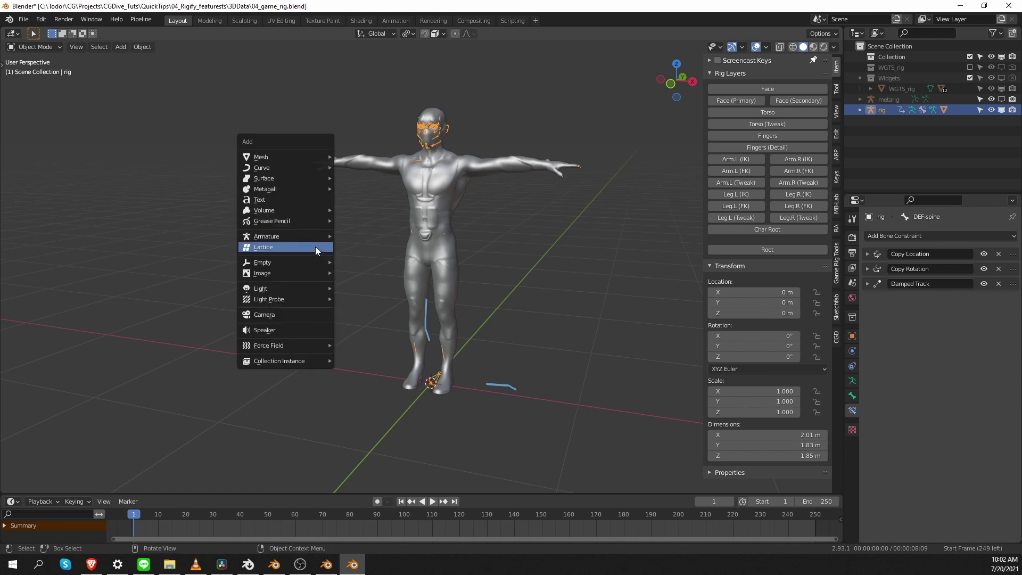
mouse_move(316, 238)
mouse_move(401, 291)
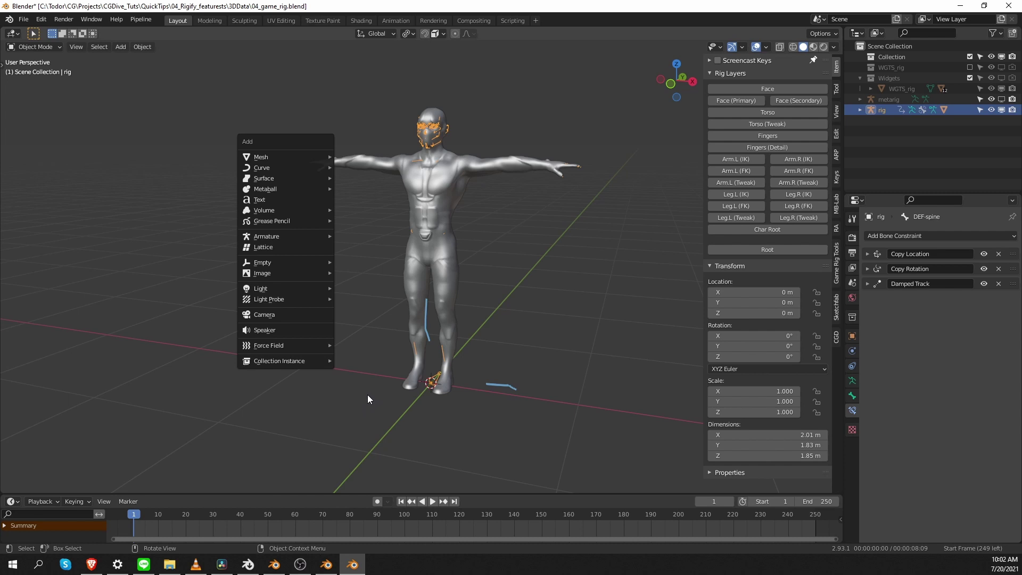
scroll(442, 271, up, 3)
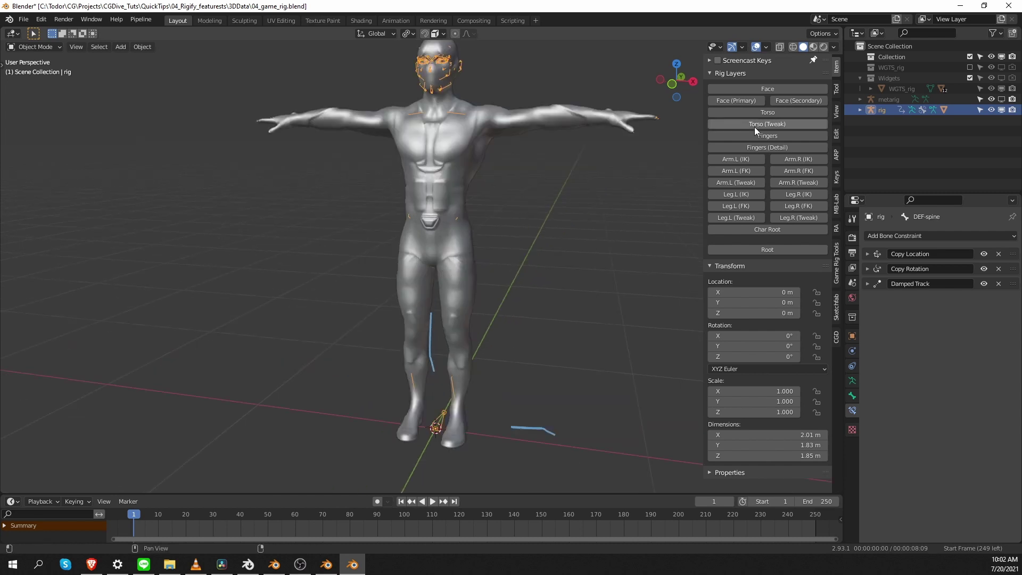
key(ctrl+Tab)
key(KP_Divide)
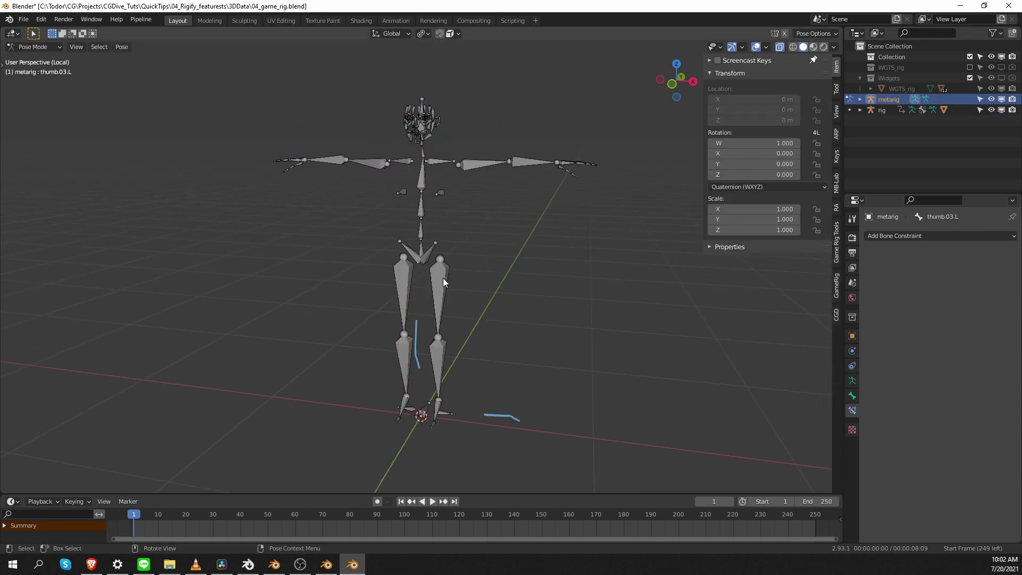
Check thigh.L's game.super_limb Rigify type and the spine bone's game.basic_spine type
click(441, 288)
click(851, 396)
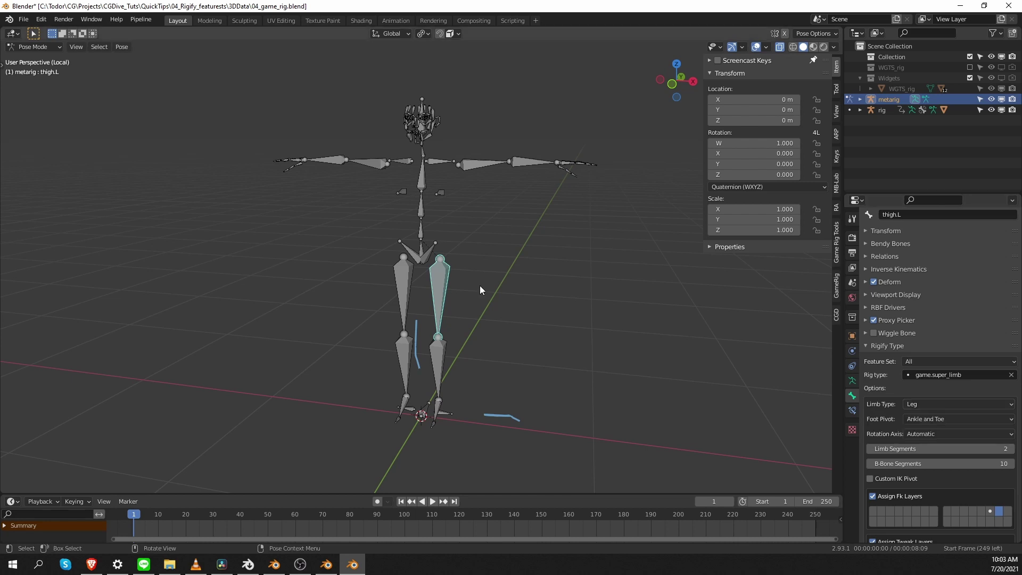
click(423, 251)
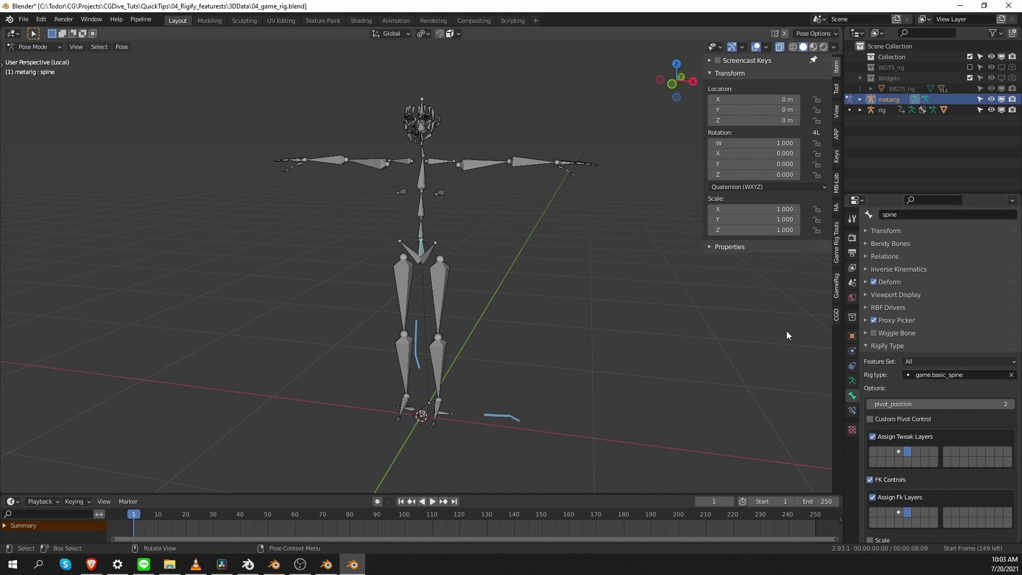
click(837, 284)
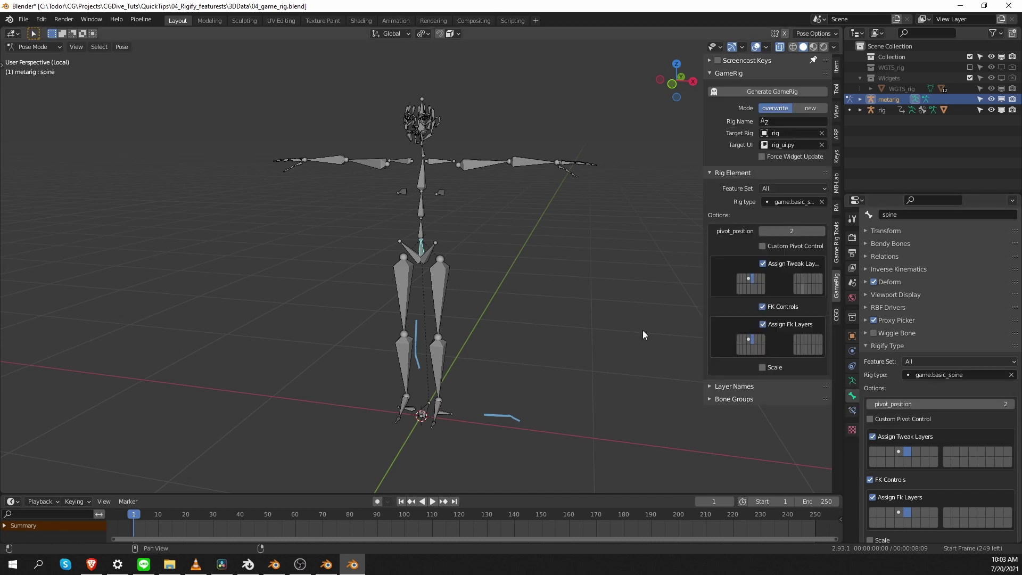